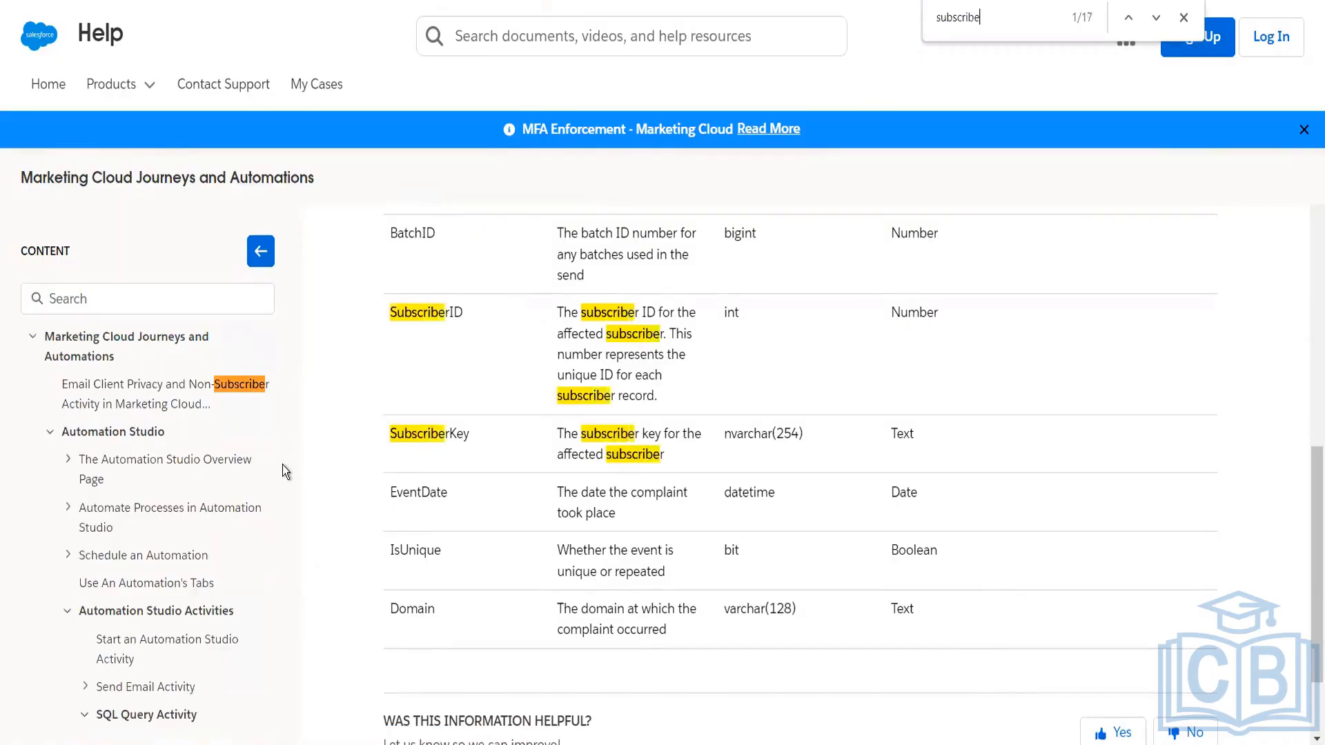
# Step: Find "subscriber" on the help page and open the Data View: Subscribers article to review its columns
pyautogui.press('Return')
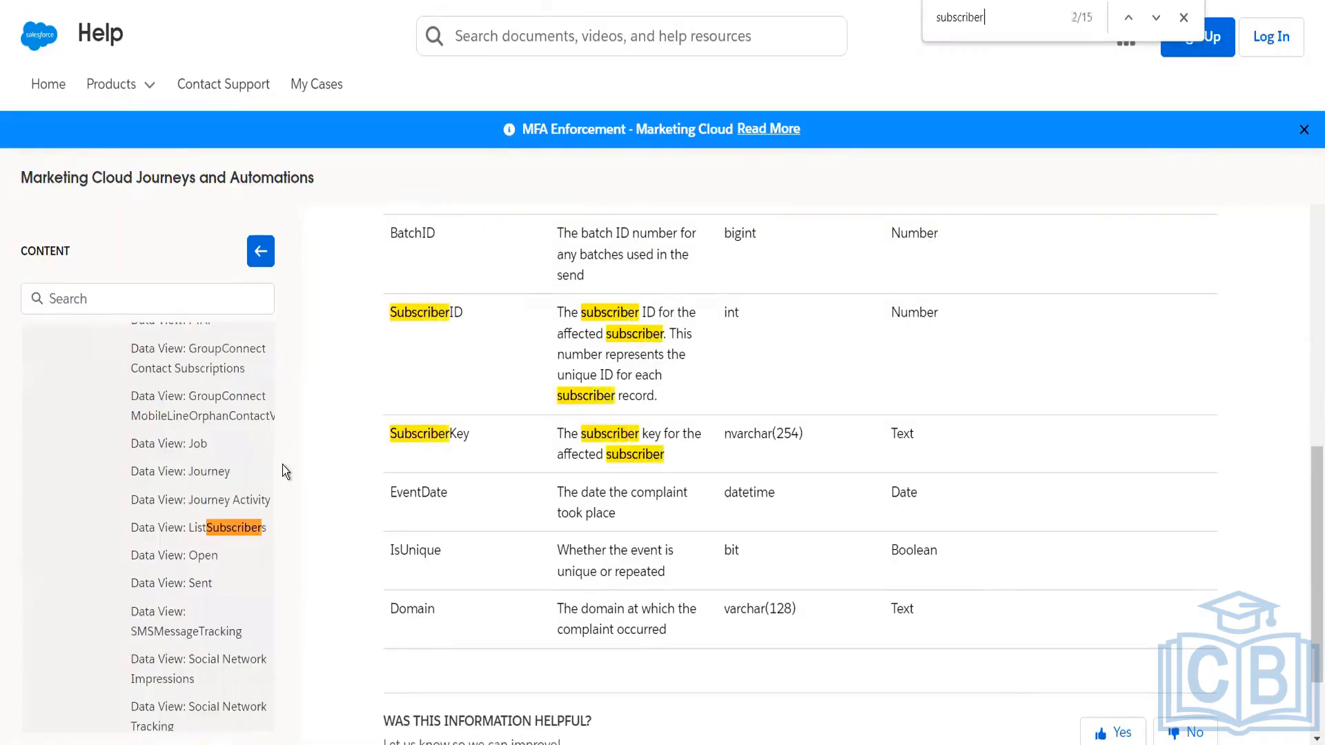
pyautogui.press('Return')
pyautogui.click(237, 528)
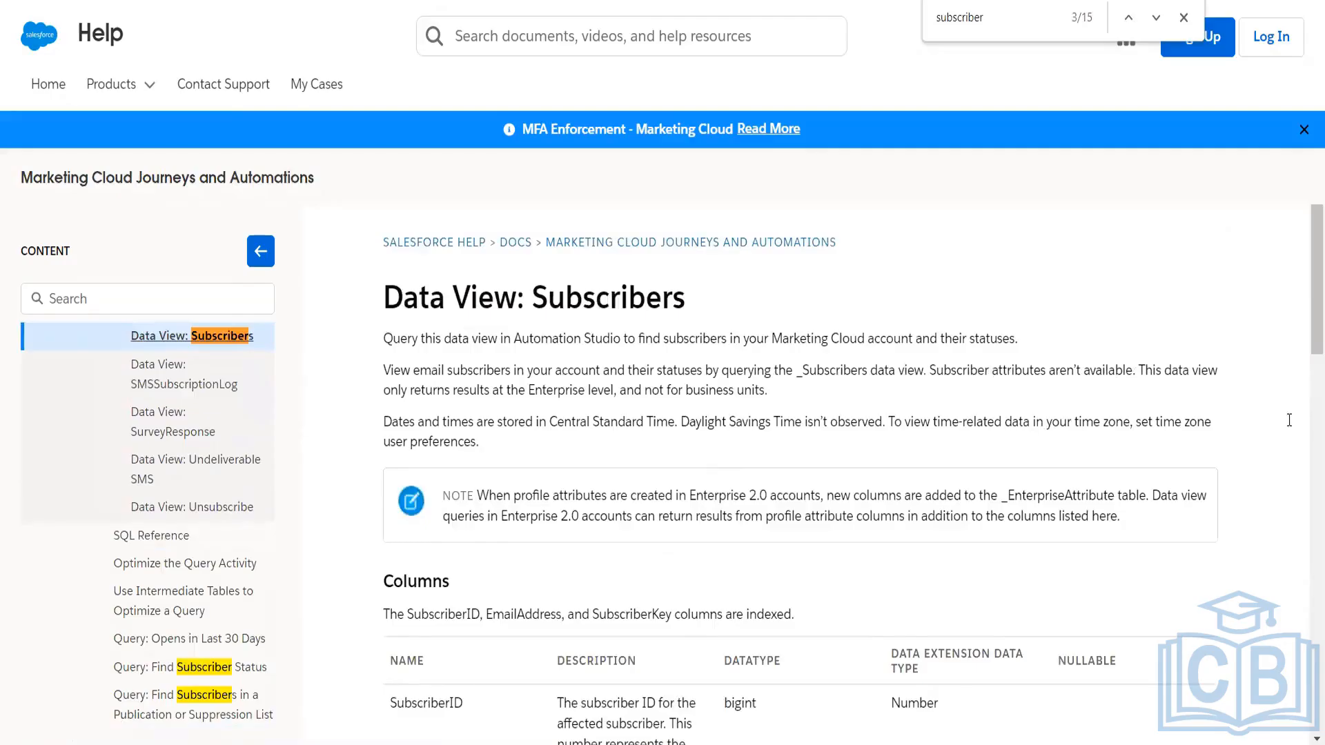
pyautogui.scroll(-9, 1308, 433)
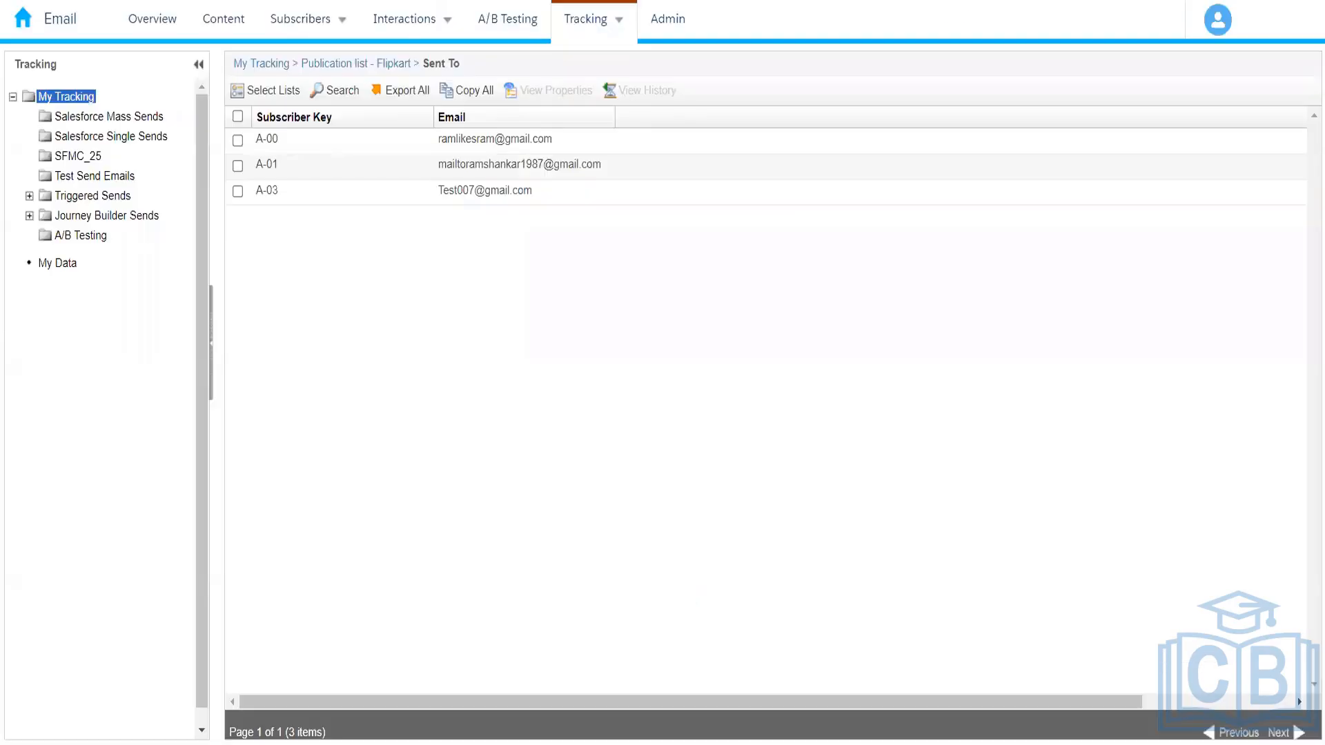
# Step: Open the All Subscribers list in Email Studio and view its properties alongside the Subscribers data view documentation
pyautogui.moveTo(300, 22)
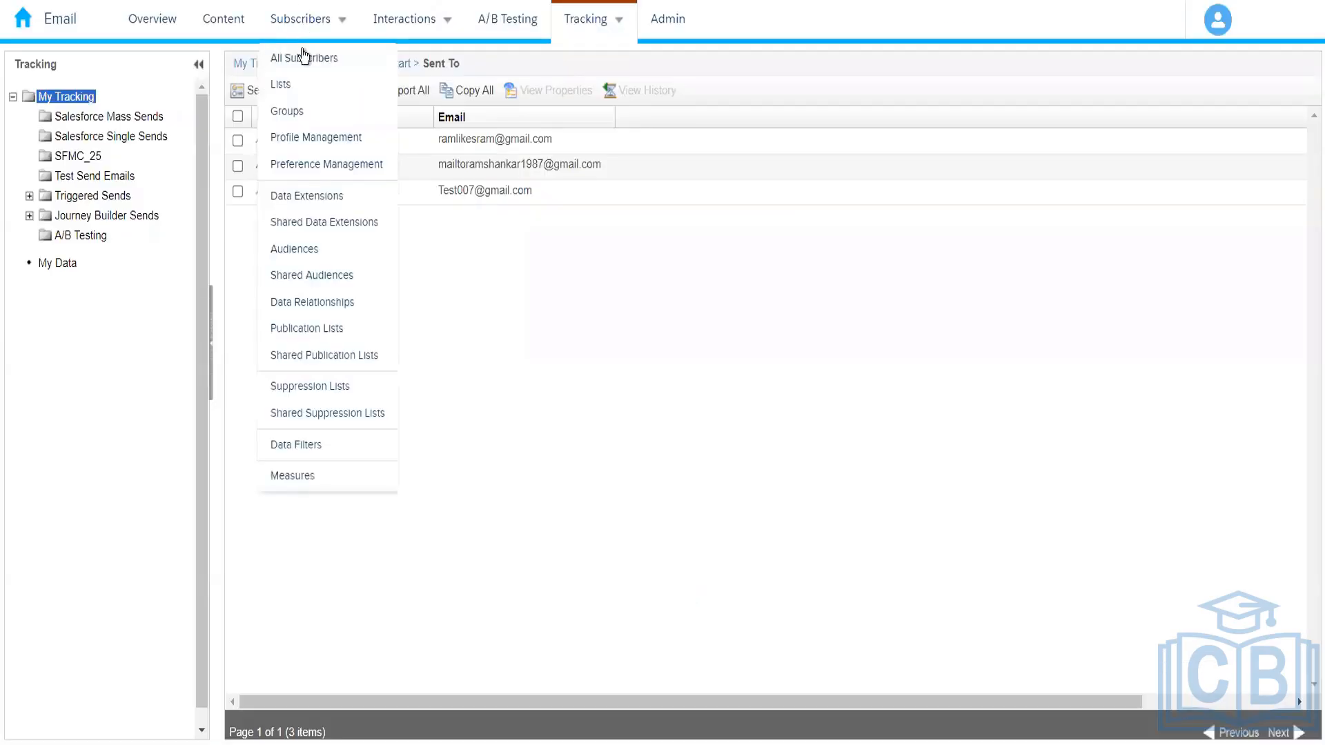
pyautogui.click(304, 59)
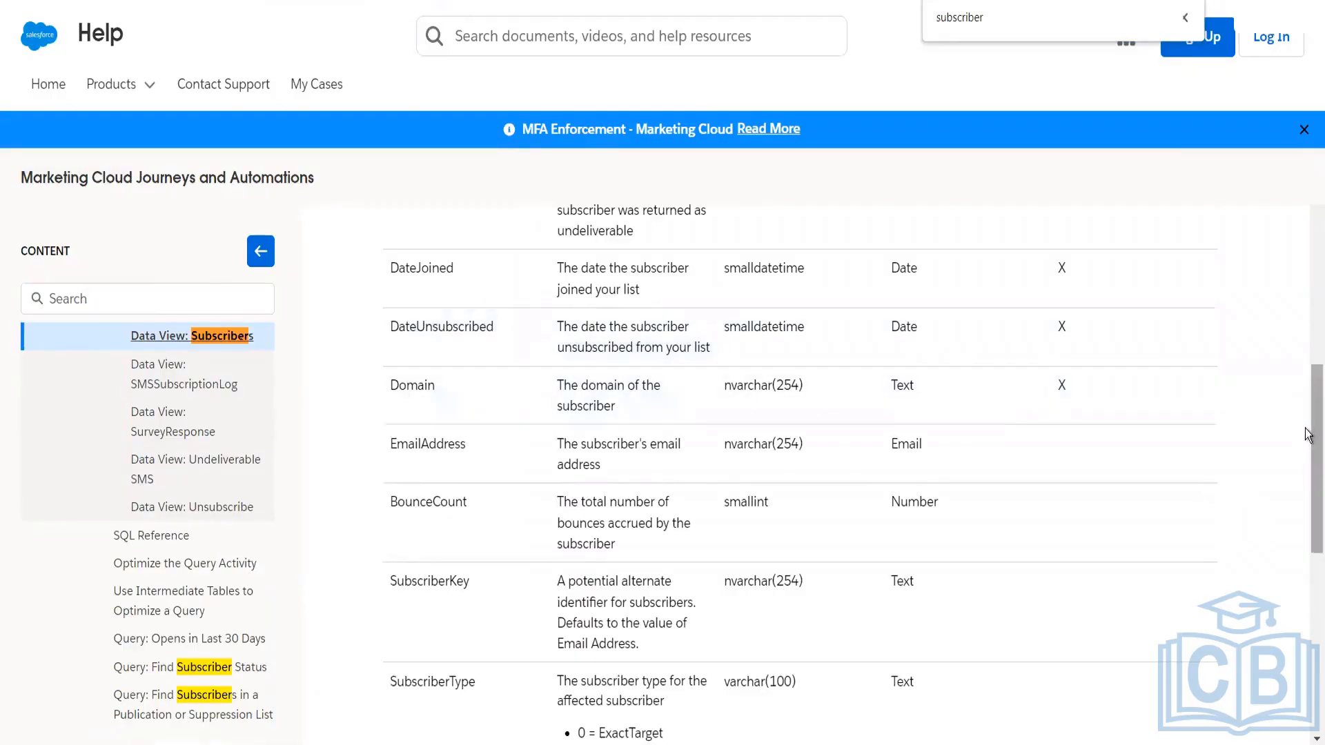
pyautogui.moveTo(1304, 448); pyautogui.dragTo(1306, 607)
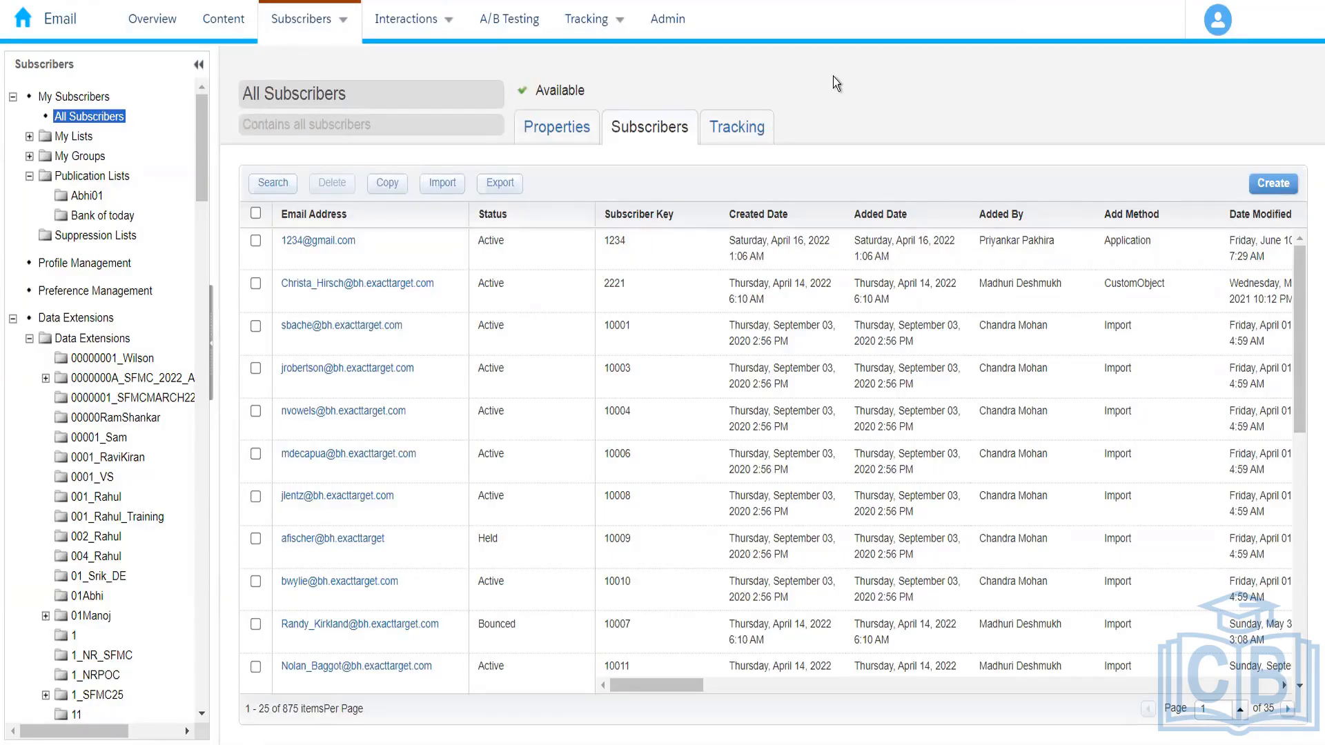
pyautogui.click(545, 128)
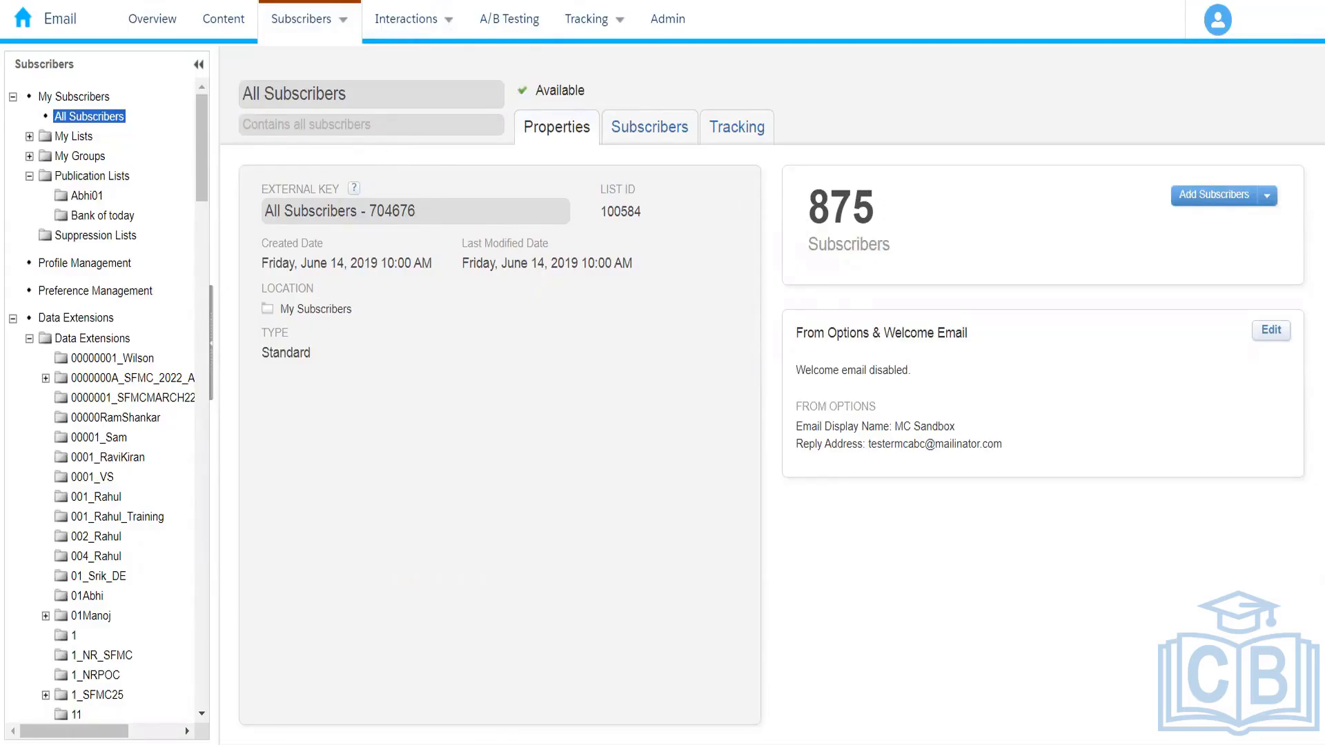
# Step: Switch to Query Studio and remove jobid and eventdate from the query so it selects only subscriberkey
pyautogui.hotkey('ctrl', 'Tab')
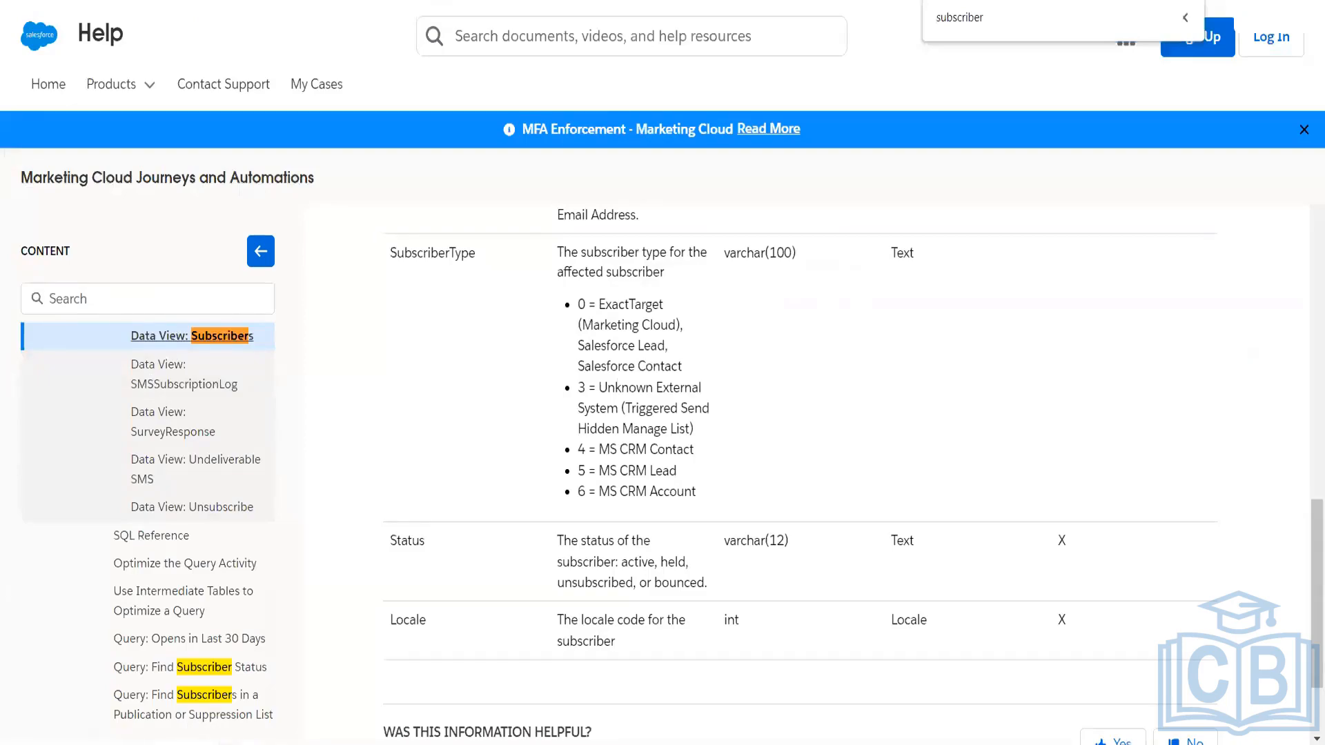
pyautogui.hotkey('ctrl', 'shift', 'Tab')
pyautogui.hotkey('ctrl', 'shift', 'Tab')
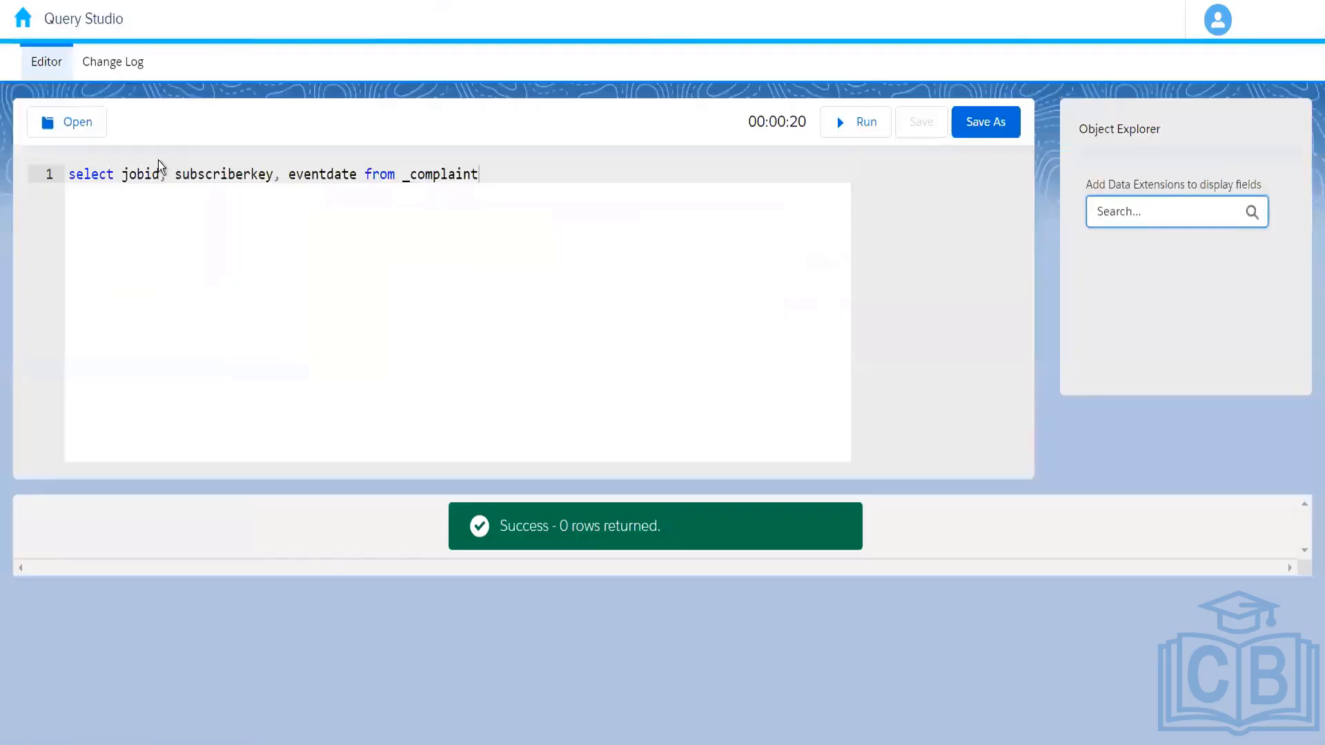
pyautogui.press('BackSpace')
pyautogui.press('BackSpace')
pyautogui.press('BackSpace')
pyautogui.press('BackSpace')
pyautogui.press('BackSpace')
pyautogui.press('BackSpace')
pyautogui.press('BackSpace')
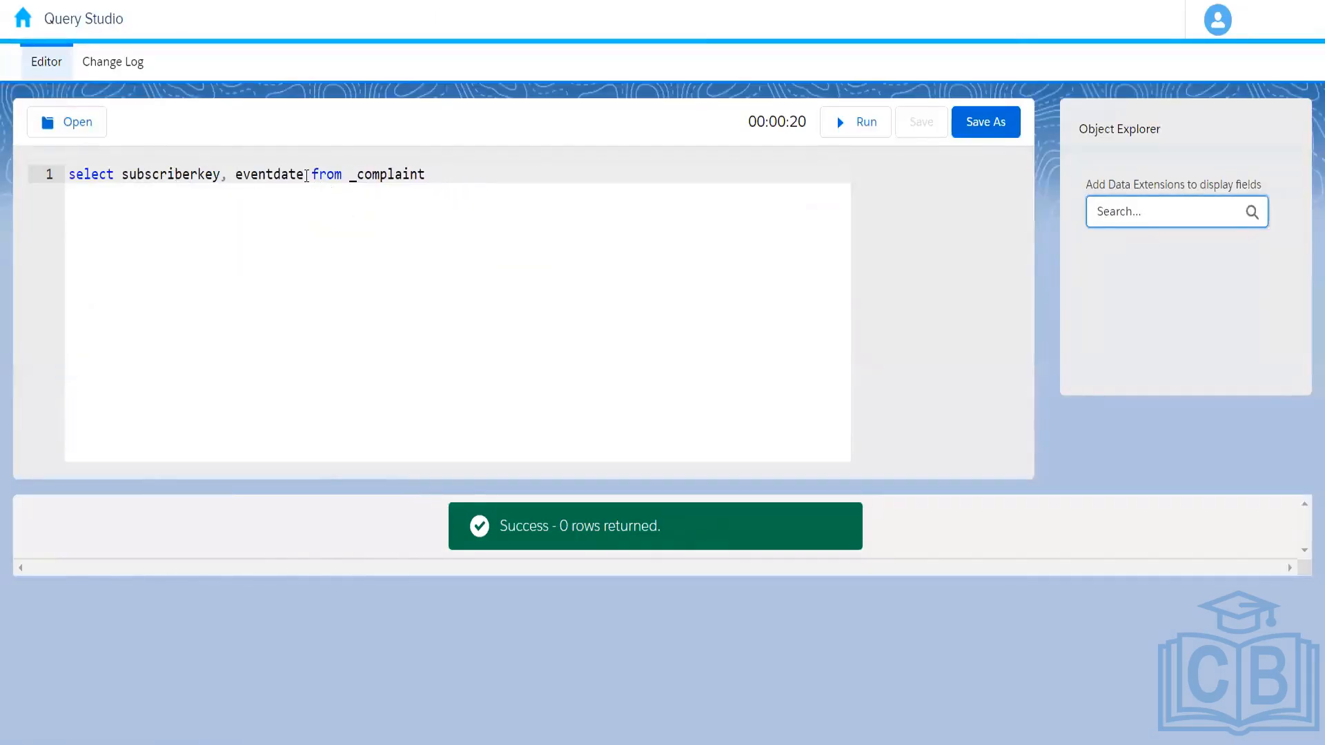
pyautogui.moveTo(304, 176); pyautogui.dragTo(236, 179)
pyautogui.press('BackSpace')
pyautogui.press('BackSpace')
pyautogui.press('BackSpace')
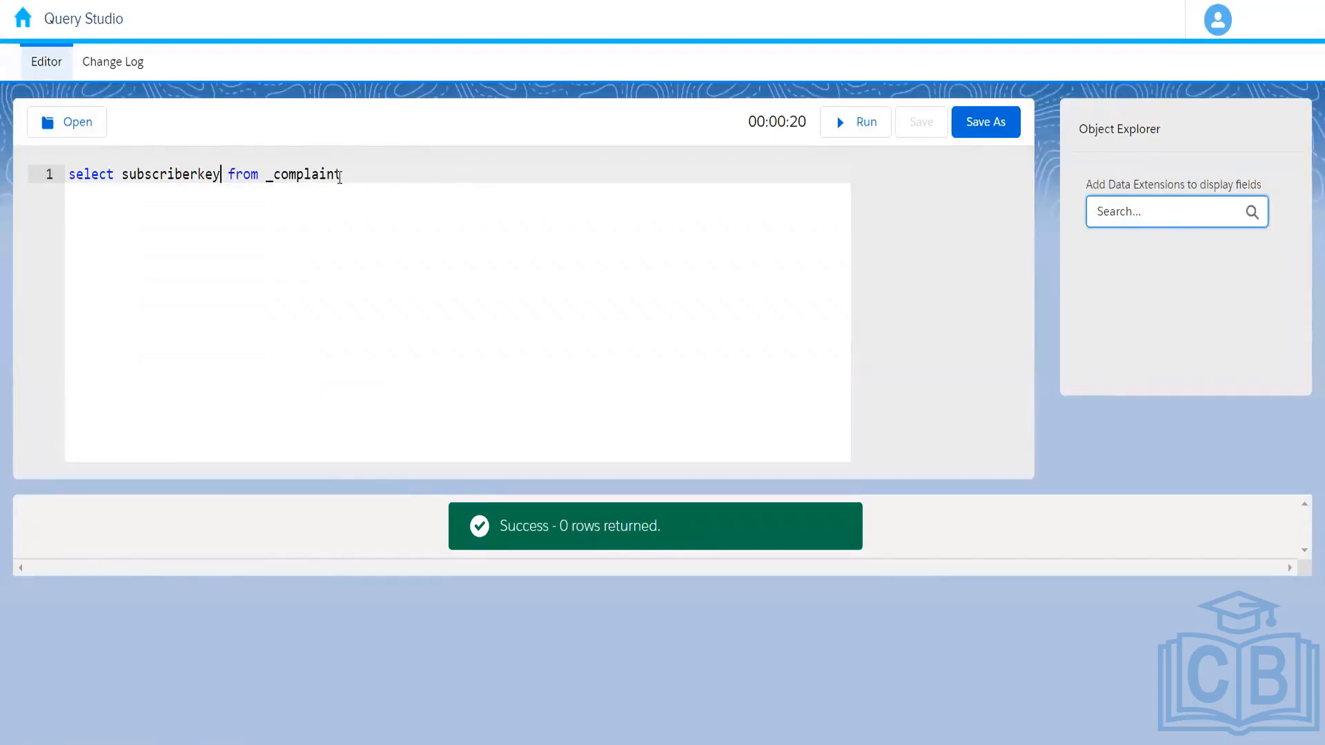
# Step: Change the query's source data view to _subscribers, run the query and view the returned rows
pyautogui.click(340, 177)
pyautogui.press('BackSpace')
pyautogui.press('BackSpace')
pyautogui.press('BackSpace')
pyautogui.press('BackSpace')
pyautogui.press('BackSpace')
pyautogui.press('BackSpace')
pyautogui.press('BackSpace')
pyautogui.press('BackSpace')
pyautogui.press('BackSpace')
pyautogui.write('subscribers')
pyautogui.click(864, 122)
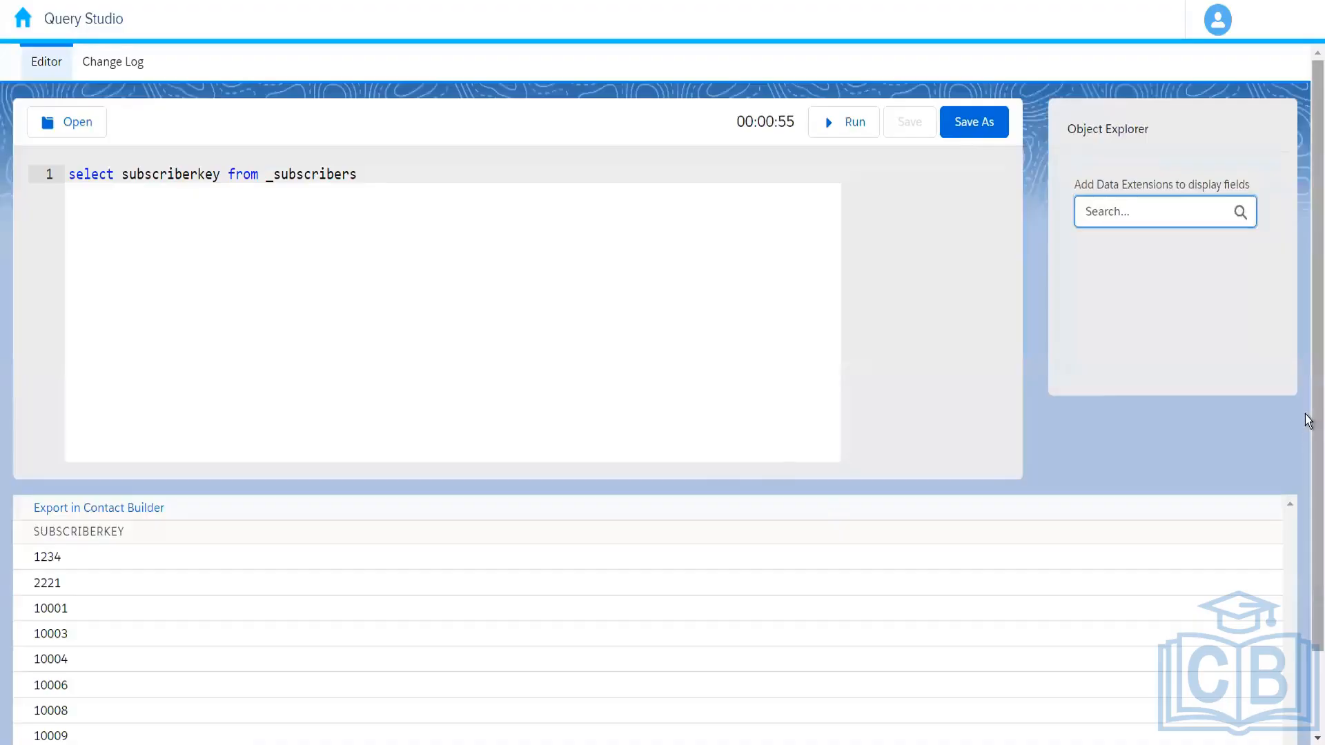
pyautogui.scroll(-2, 1307, 612)
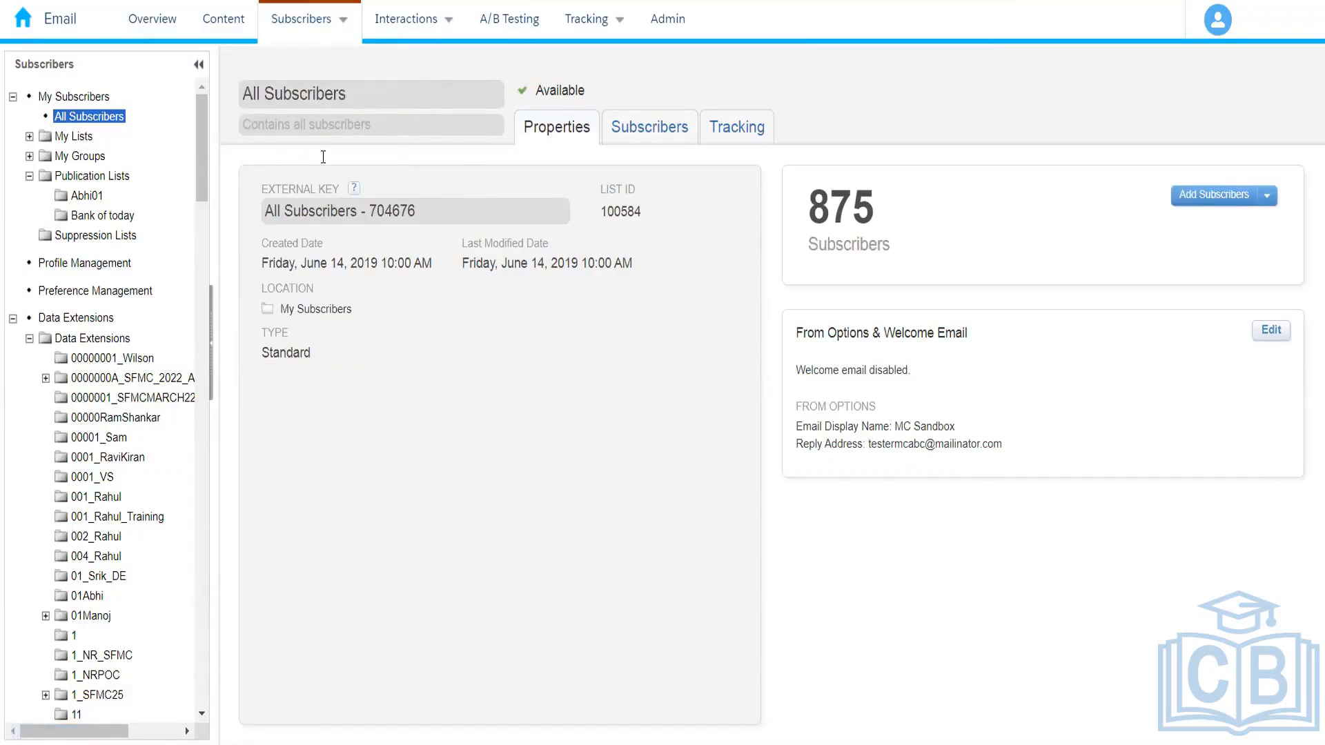
# Step: Examine the Subscribers data view's columns in the help article and check the Data Views slide in PowerPoint
pyautogui.click(1129, 40)
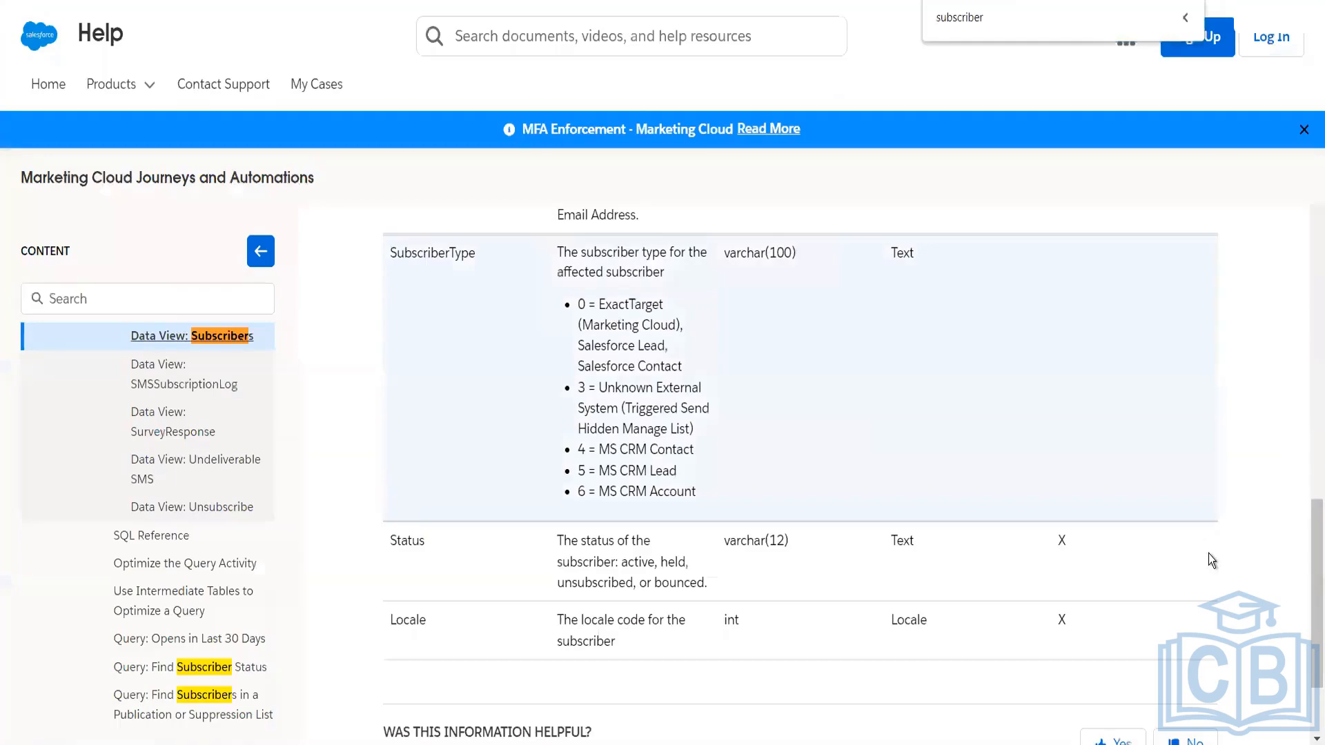
pyautogui.moveTo(1307, 606); pyautogui.dragTo(1308, 450)
pyautogui.scroll(4, 1307, 448)
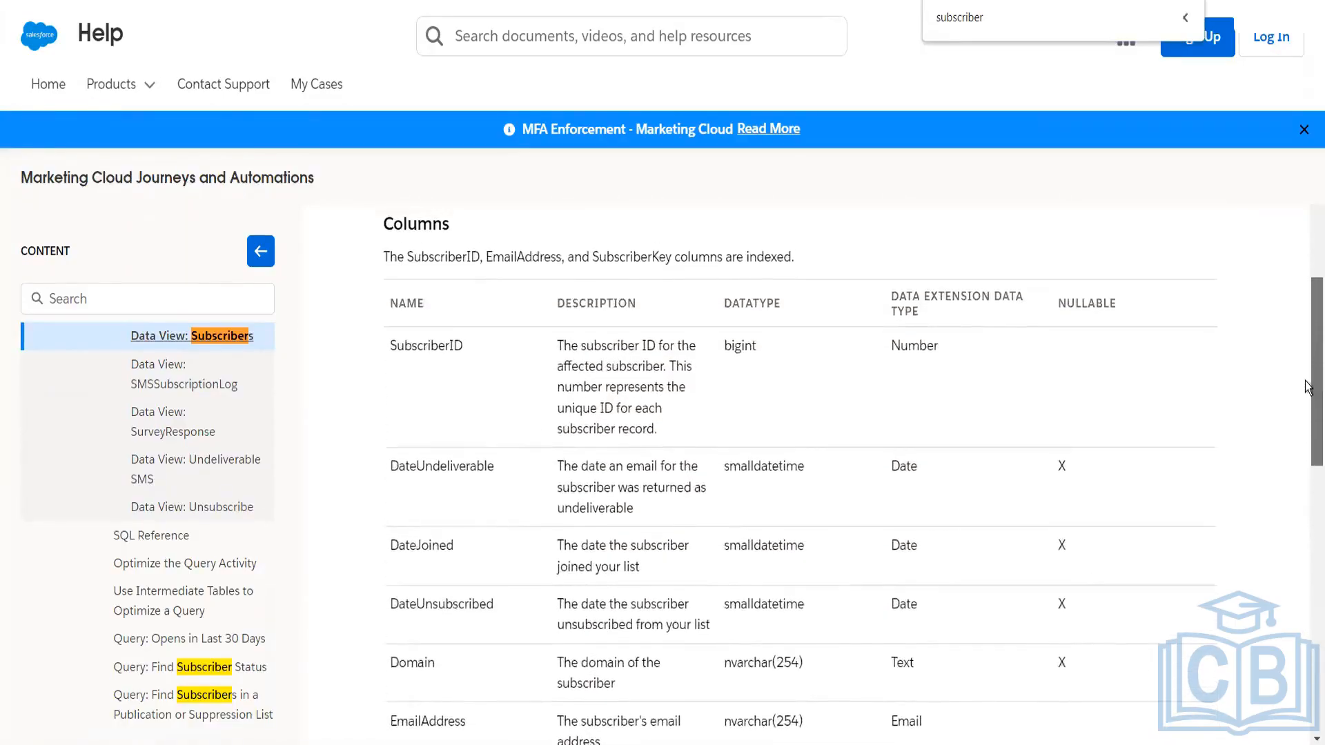
pyautogui.scroll(-8, 1308, 445)
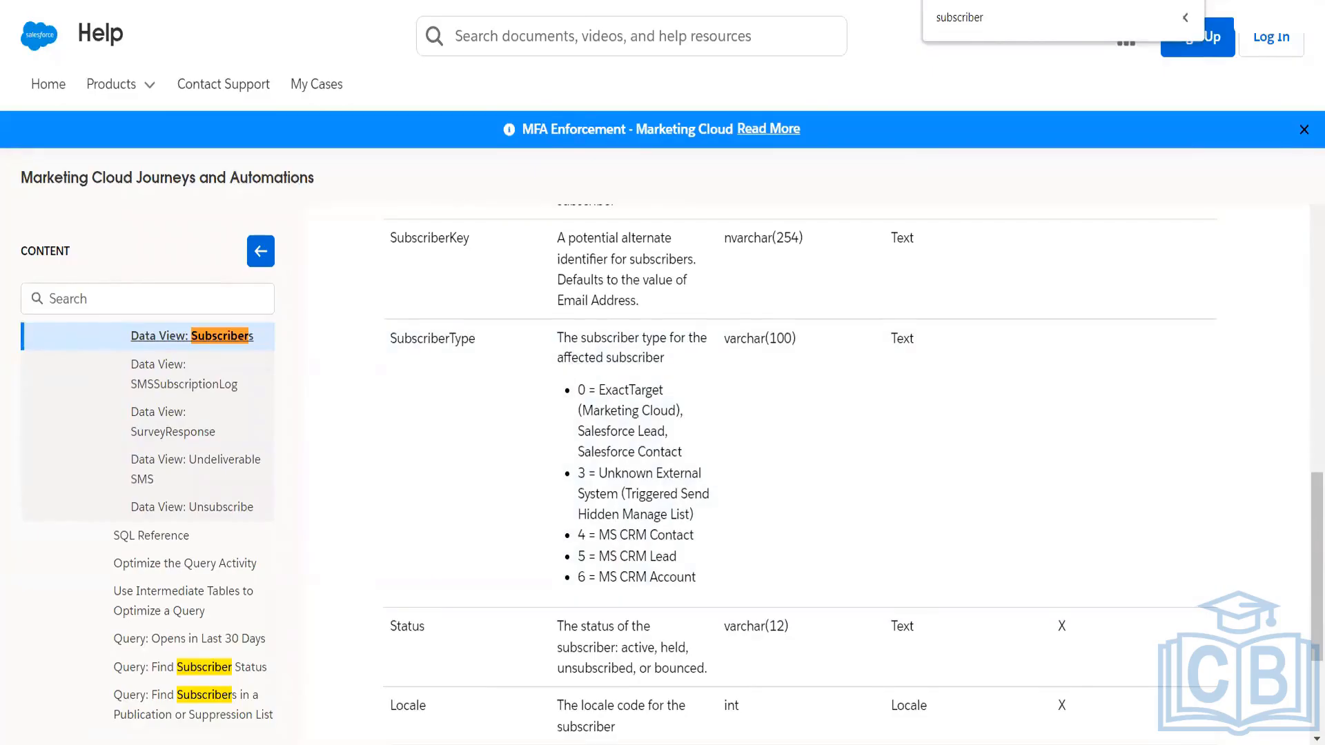
pyautogui.hotkey('alt', 'Tab')
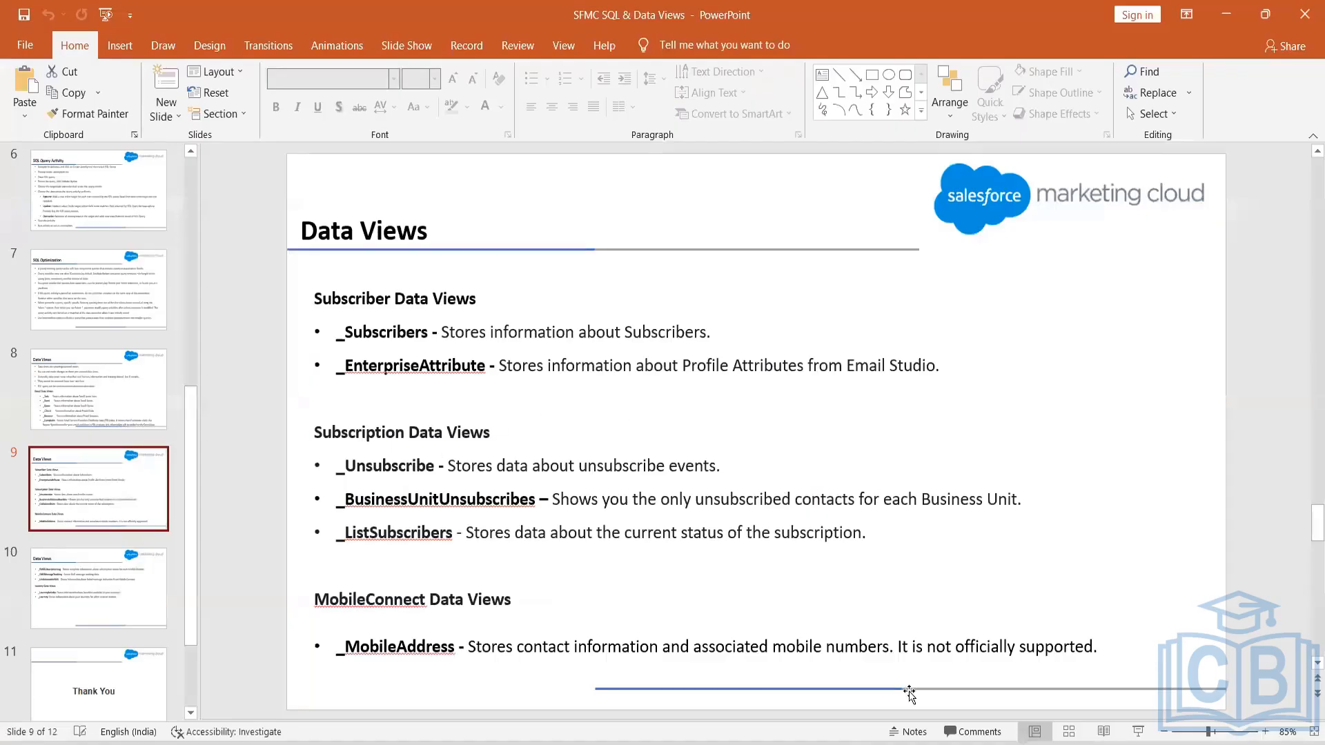
pyautogui.hotkey('alt', 'Tab')
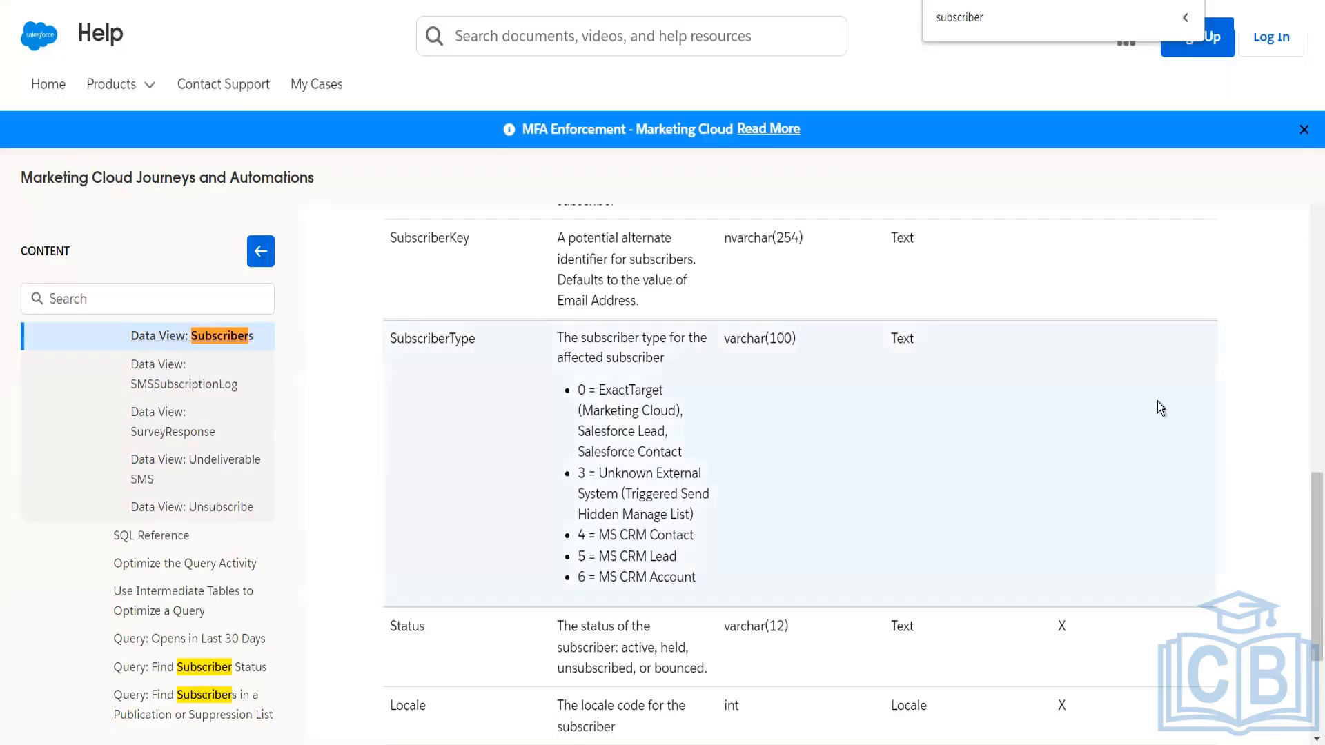
pyautogui.scroll(10, 1309, 514)
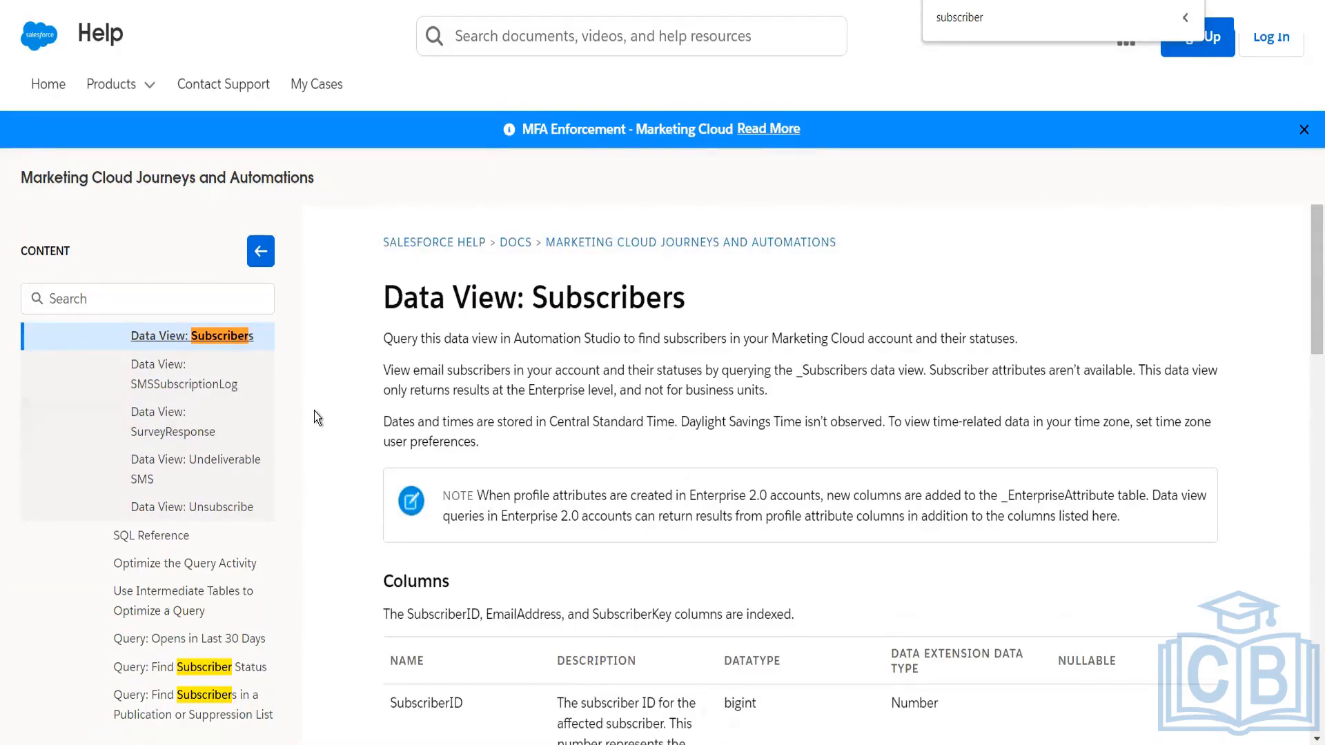
# Step: Find "enterprise" on the help page and open the Data View: EnterpriseAttribute article to review its notes and columns
pyautogui.hotkey('ctrl', 'a')
pyautogui.write('enetrp')
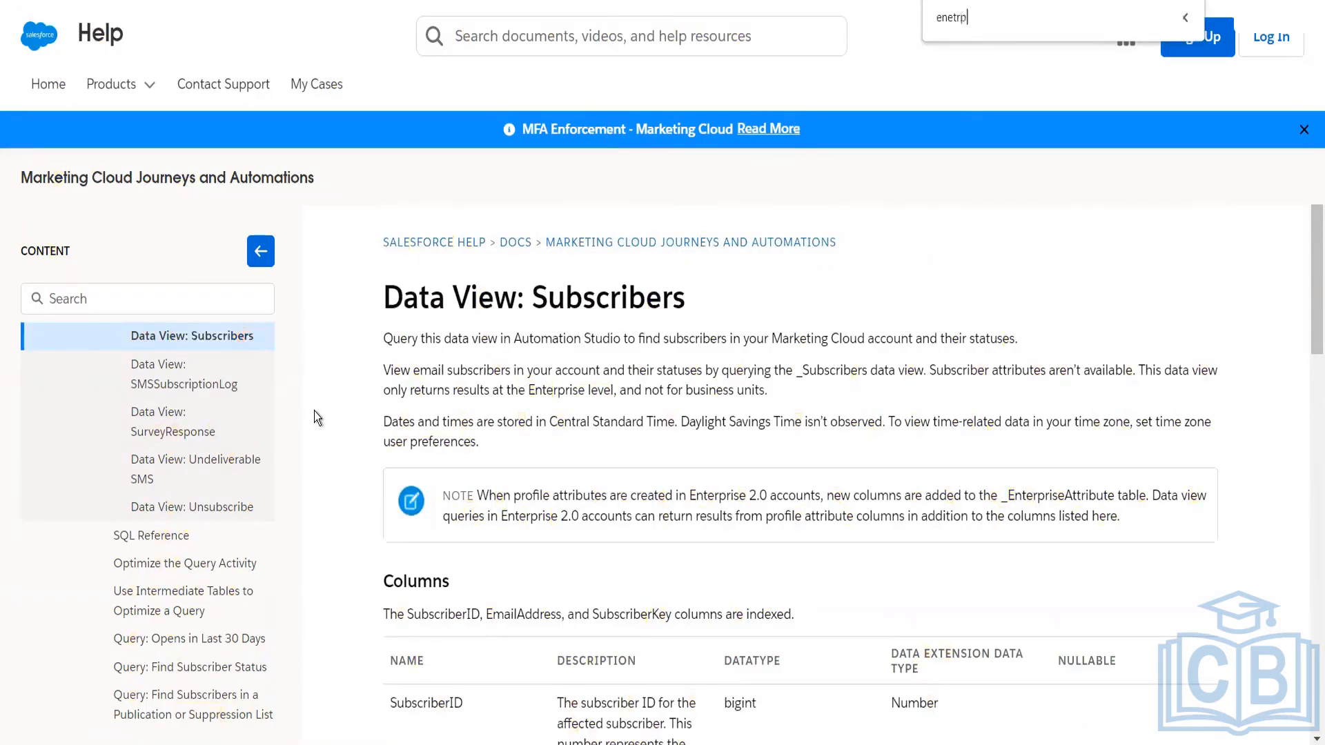
pyautogui.write('rise')
pyautogui.press('BackSpace')
pyautogui.press('BackSpace')
pyautogui.press('BackSpace')
pyautogui.press('BackSpace')
pyautogui.press('BackSpace')
pyautogui.press('BackSpace')
pyautogui.press('BackSpace')
pyautogui.press('BackSpace')
pyautogui.write('ter')
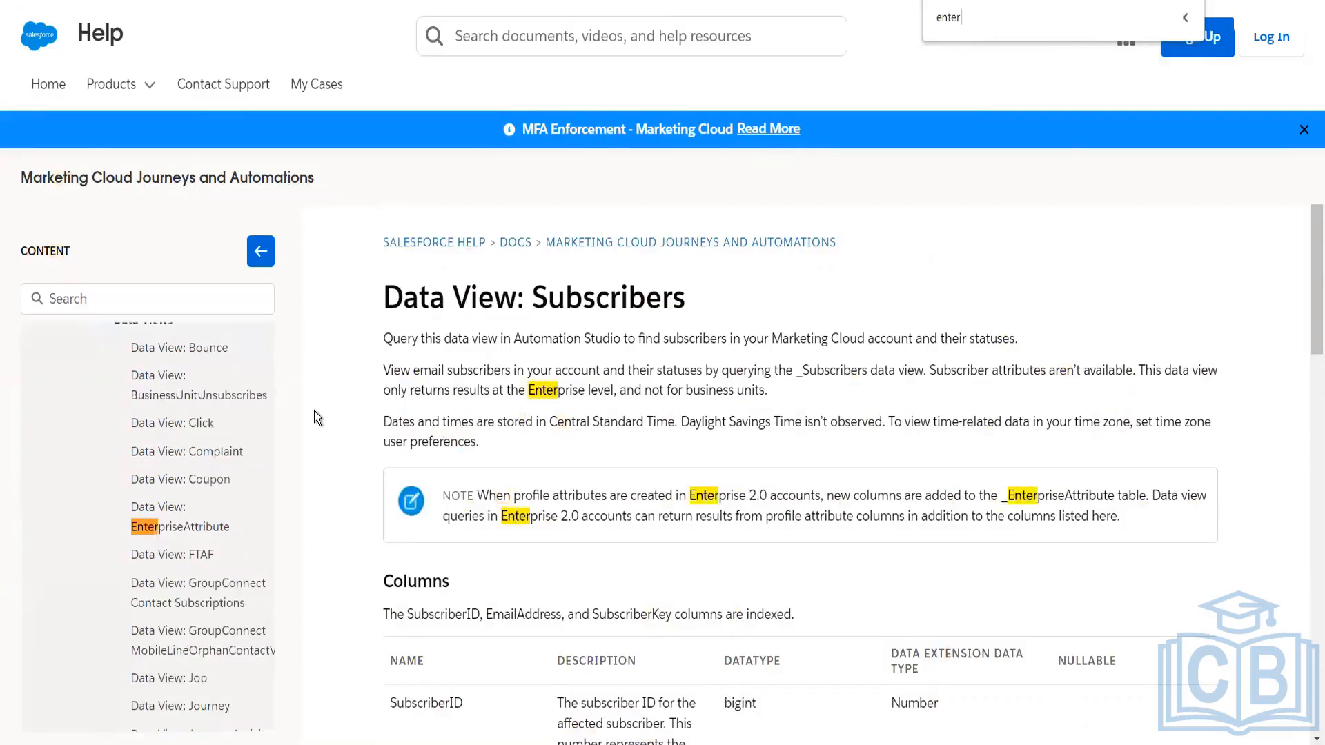
pyautogui.write('prois')
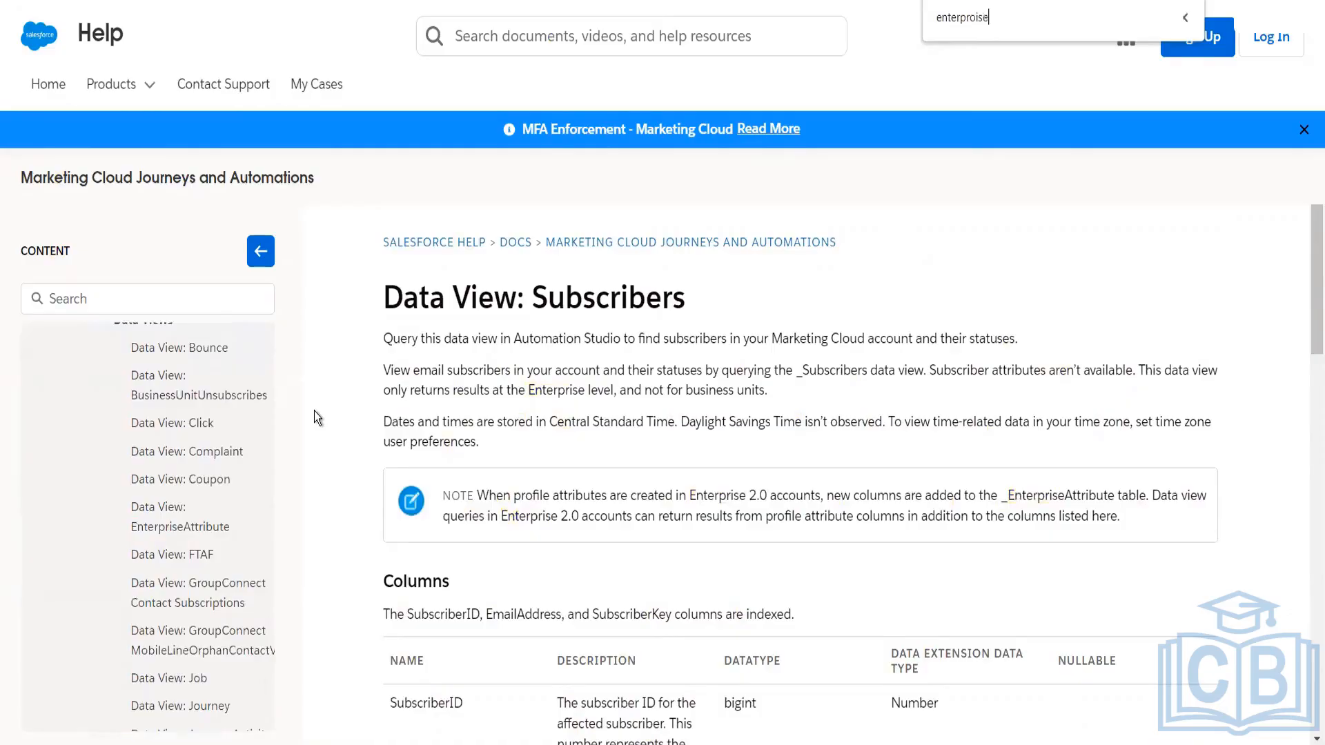
pyautogui.press('BackSpace')
pyautogui.write('ise')
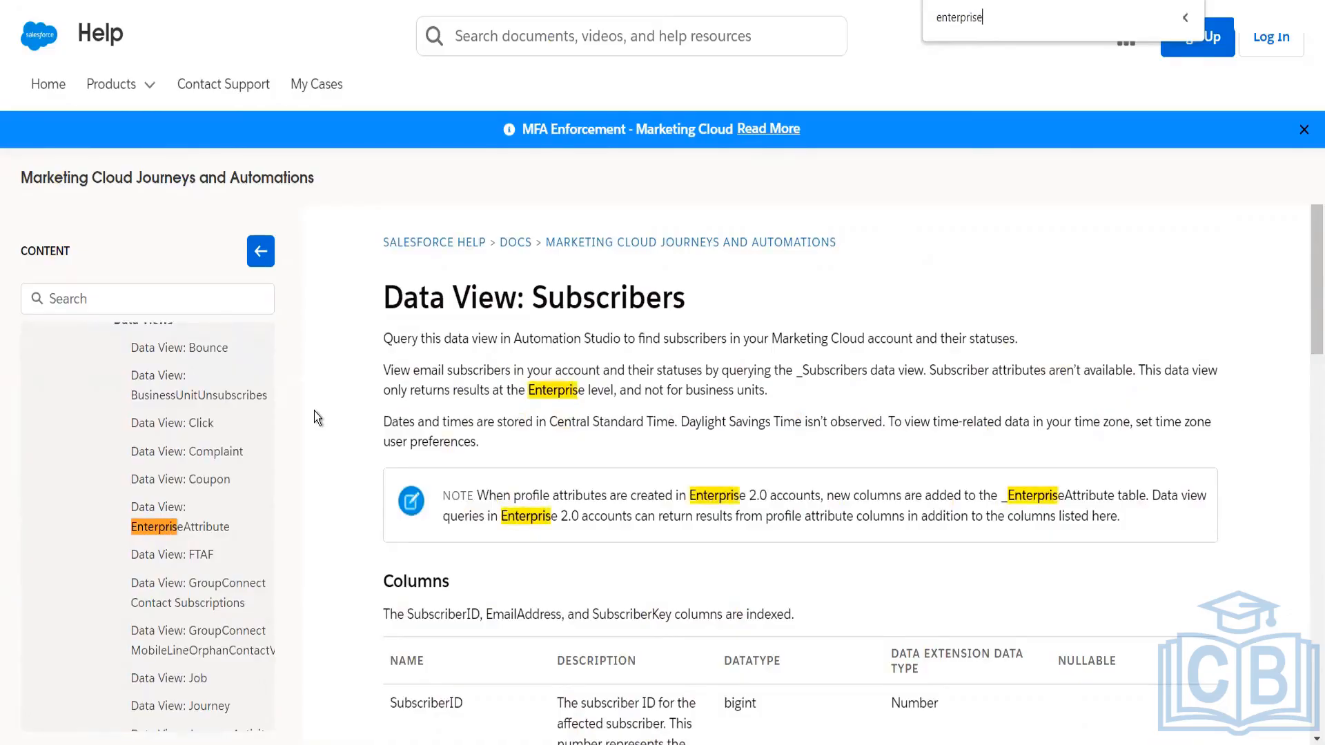
pyautogui.click(214, 514)
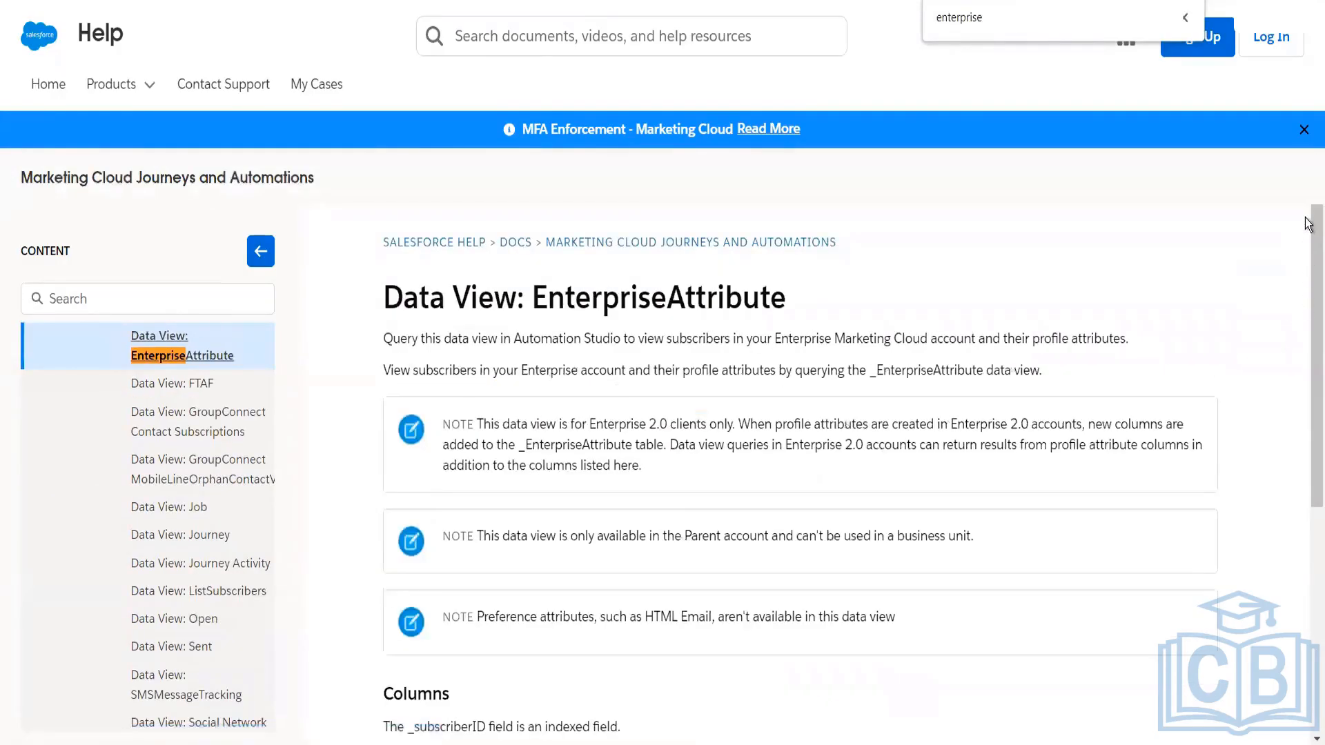
pyautogui.scroll(-2, 1297, 373)
pyautogui.scroll(-3, 1283, 442)
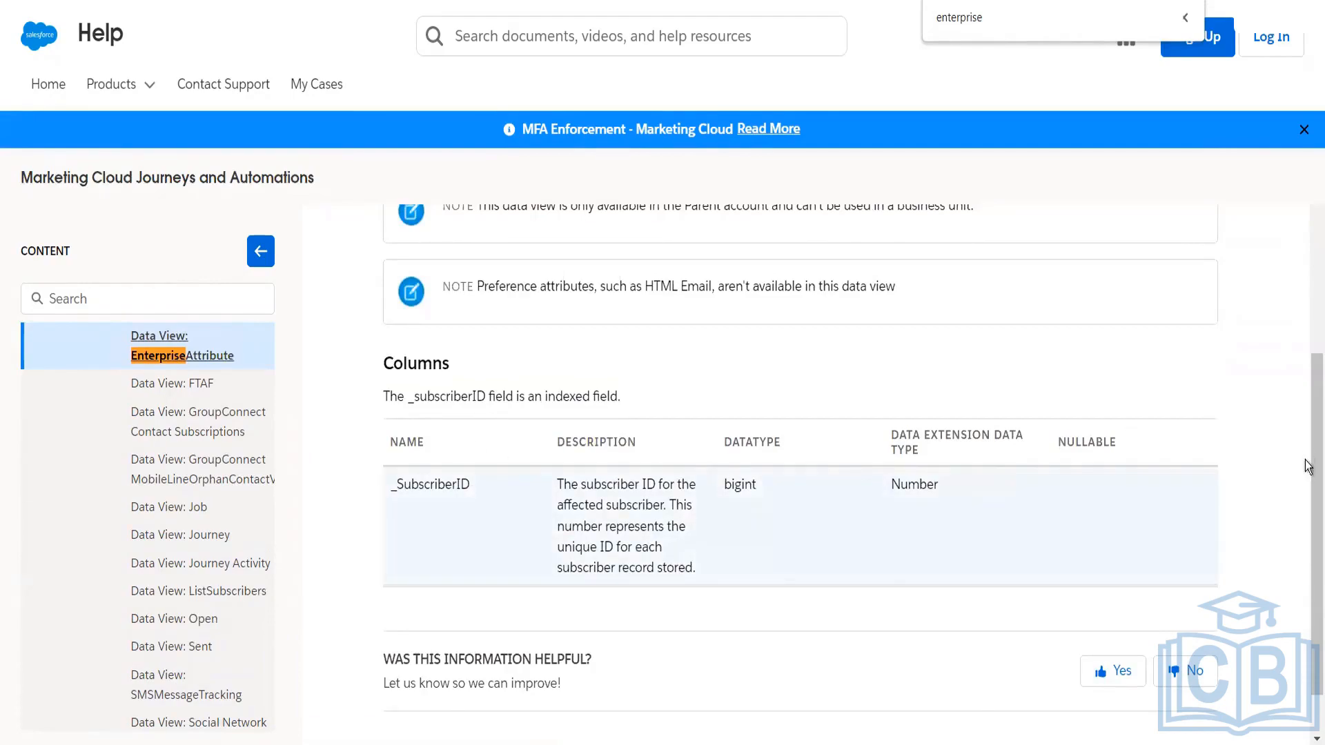
pyautogui.scroll(2, 1306, 450)
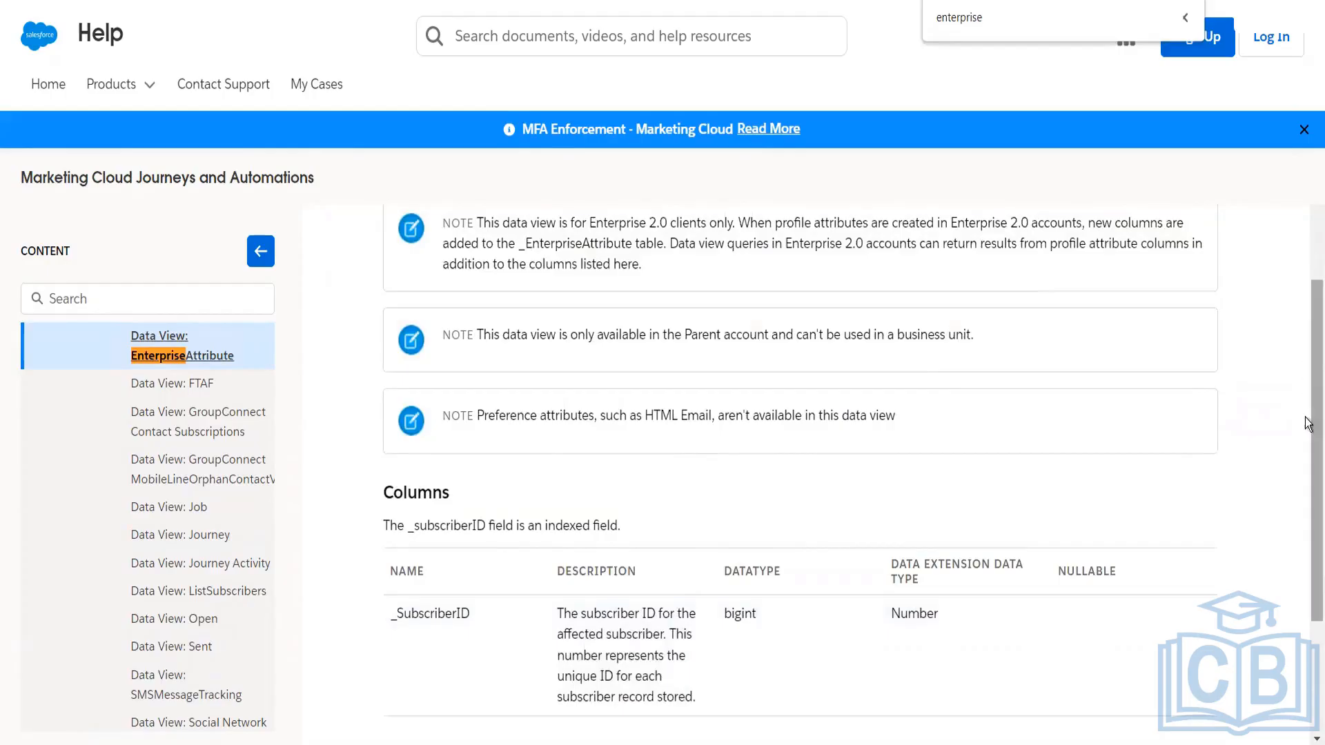
pyautogui.scroll(1, 1315, 448)
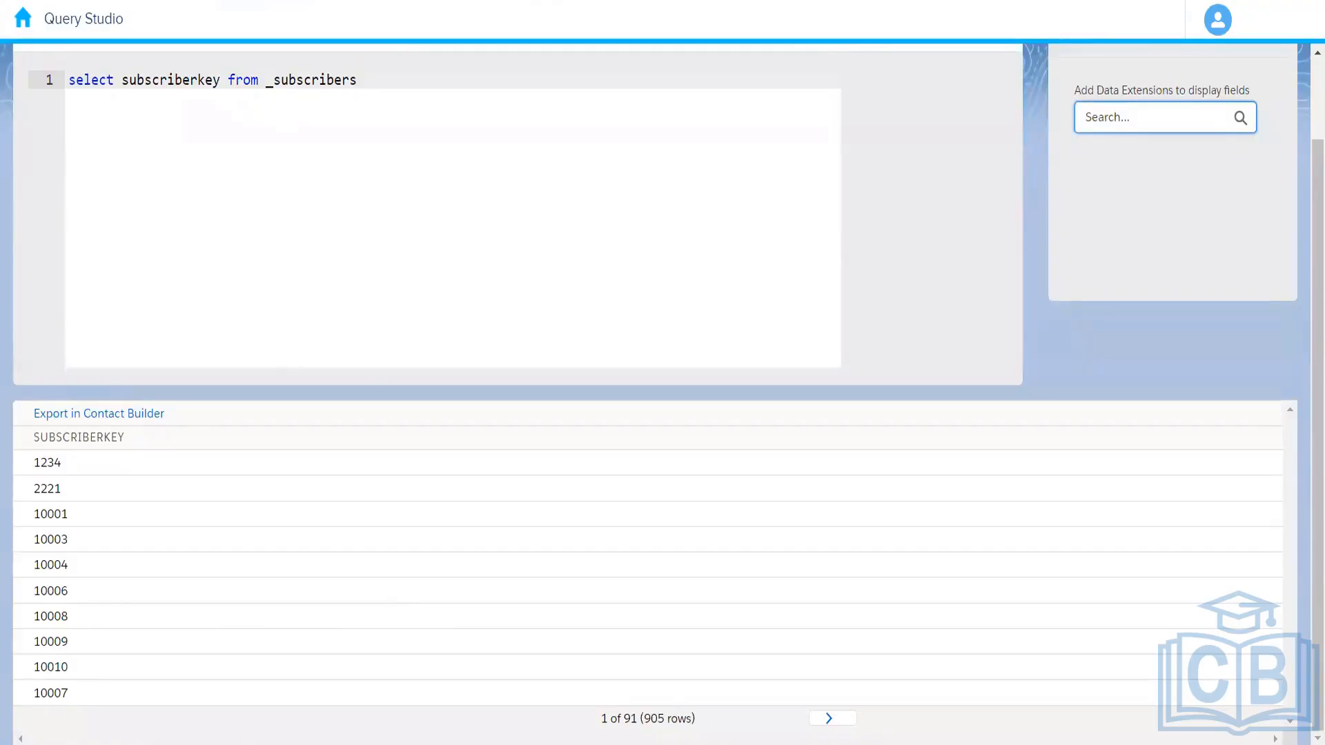
# Step: Check the subscription data views on the PowerPoint slide and change the Query Studio query's source to _unsubscribe
pyautogui.hotkey('alt', 'Tab')
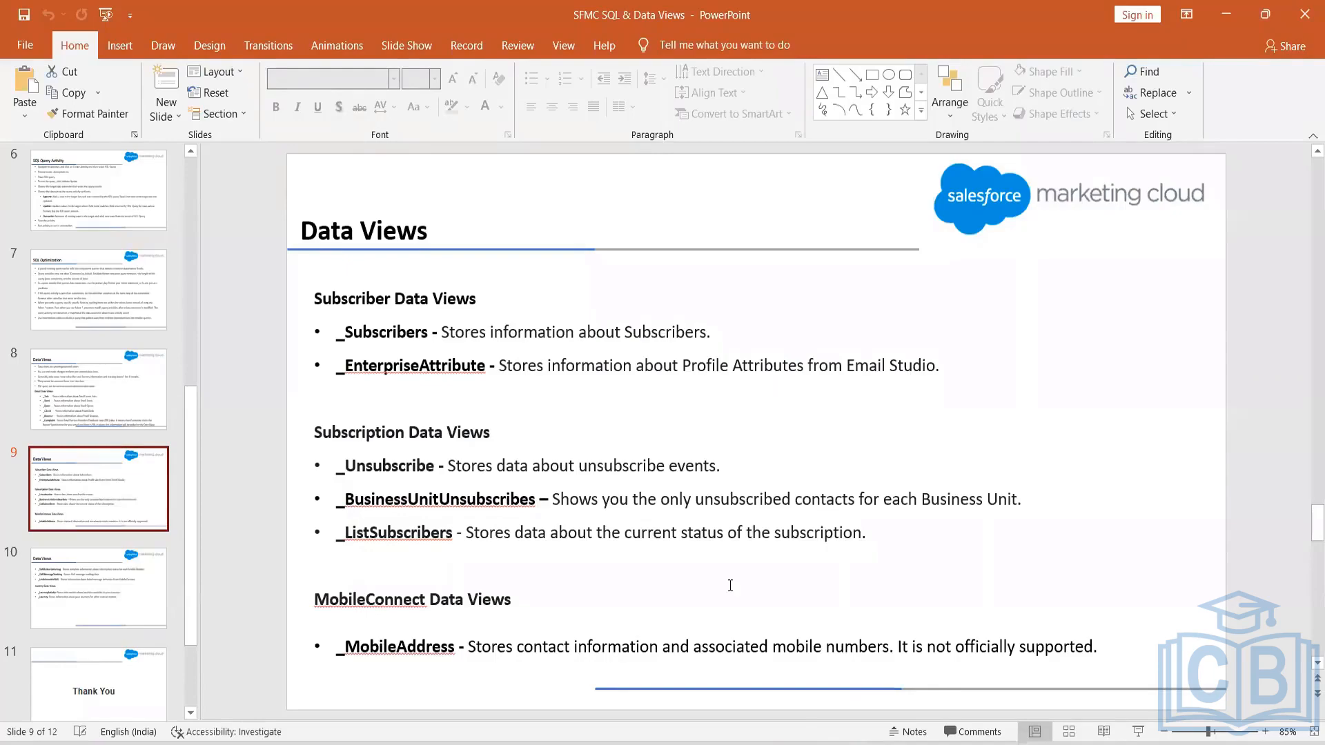
pyautogui.hotkey('alt', 'Tab')
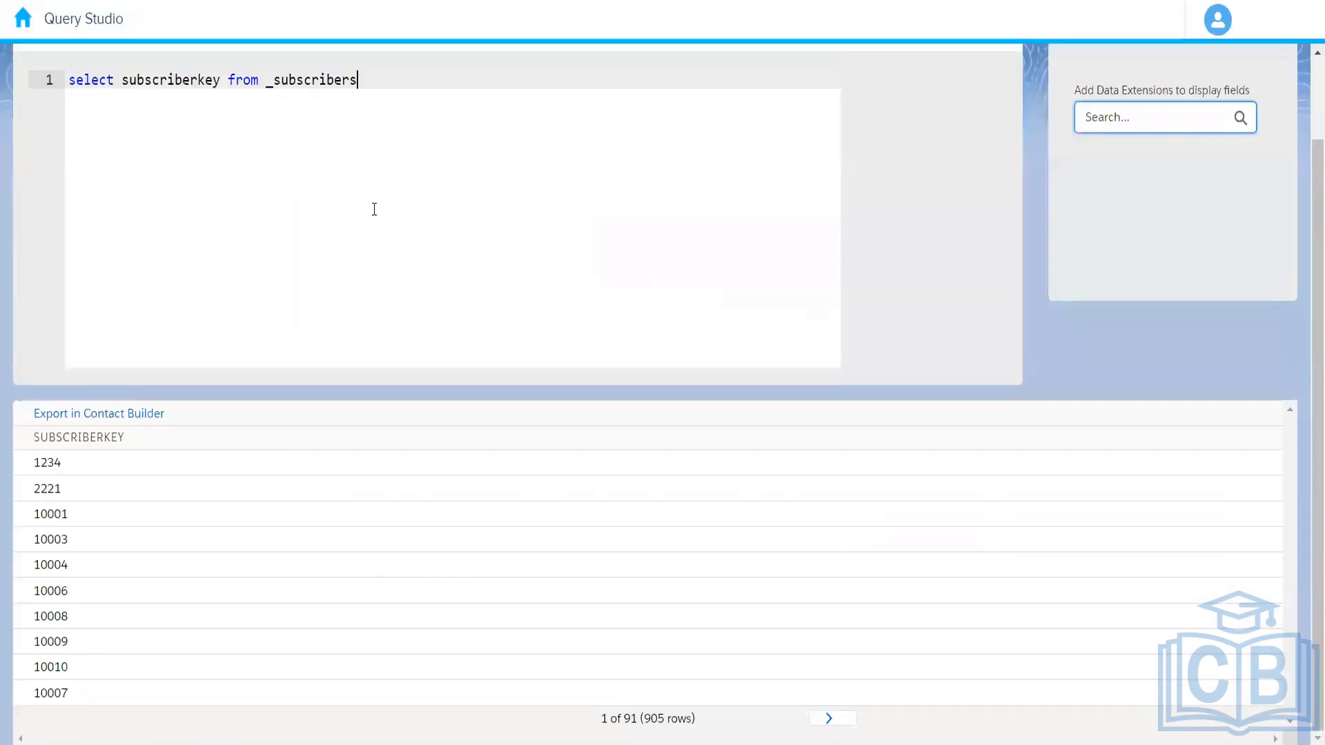
pyautogui.moveTo(272, 81); pyautogui.dragTo(474, 116)
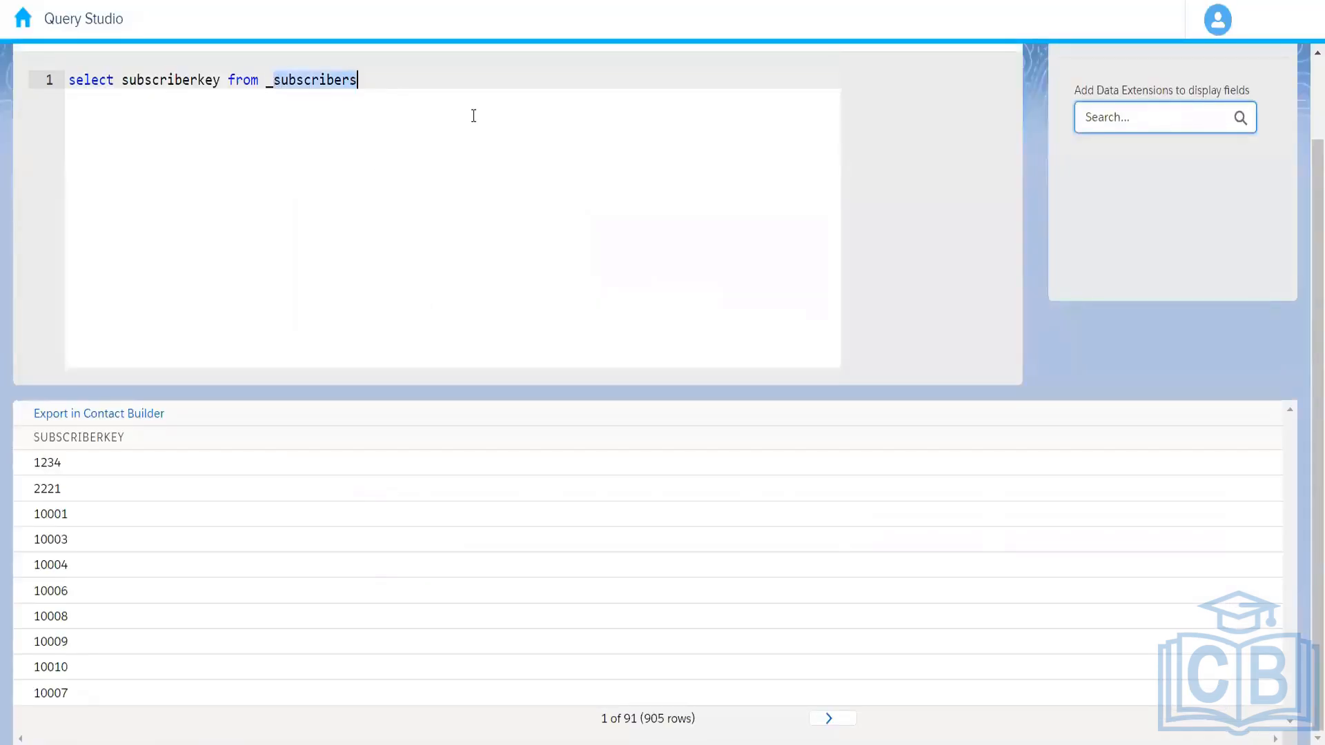
pyautogui.press('BackSpace')
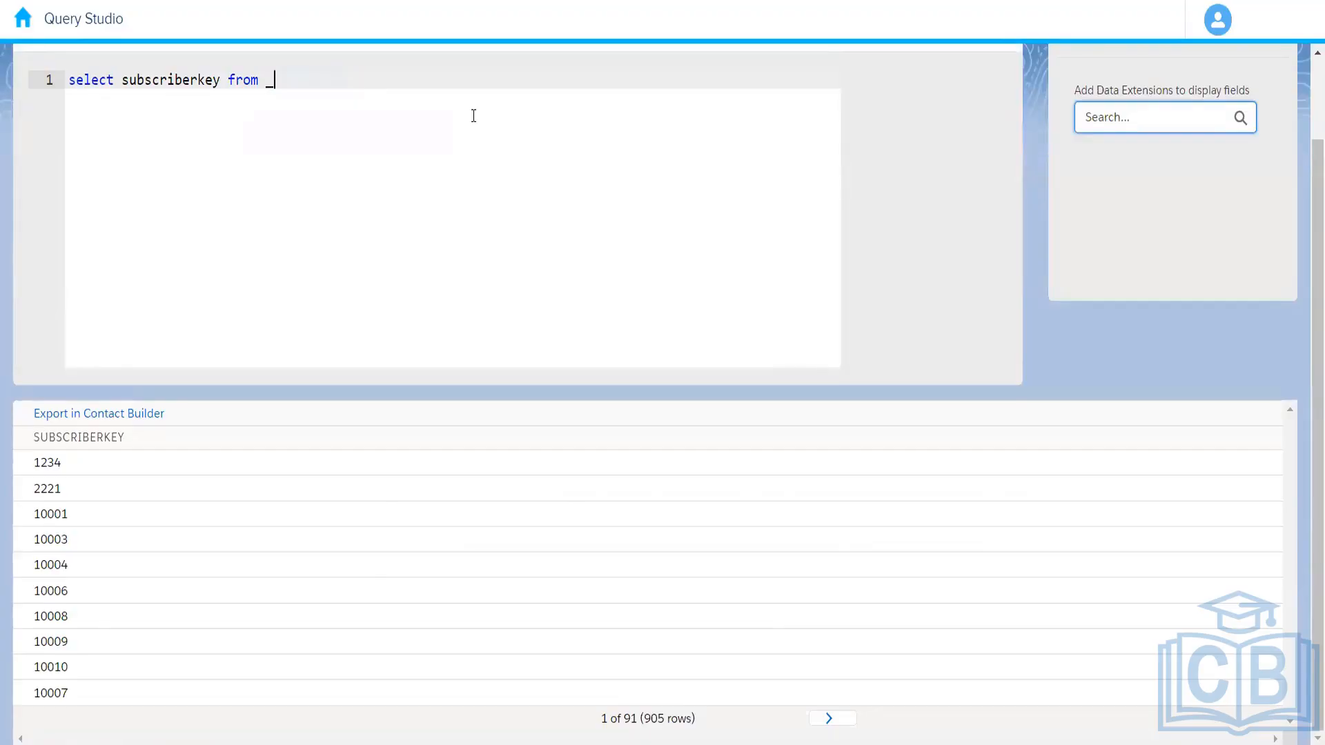
pyautogui.write('unsubscriber')
pyautogui.press('BackSpace')
# Step: Add eventdate after subscriberkey in the query's list of selected columns
pyautogui.click(217, 78)
pyautogui.write(',')
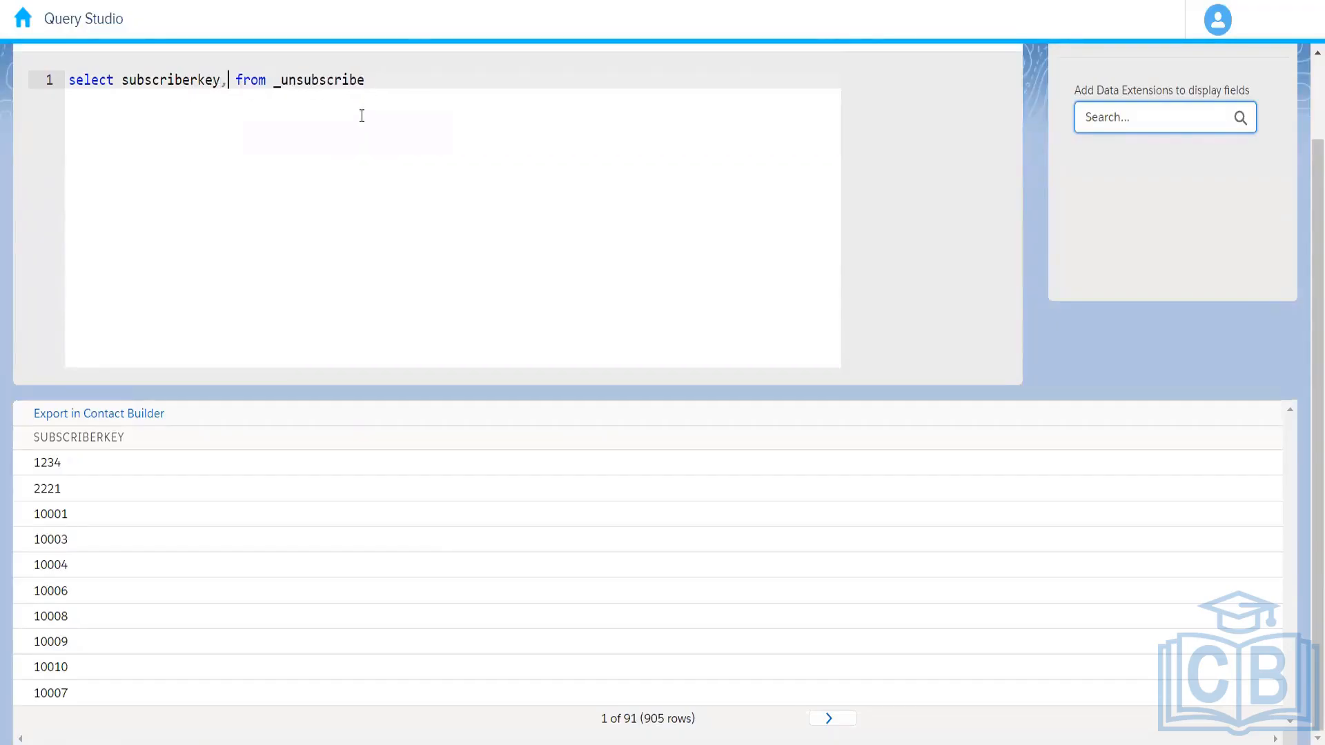
pyautogui.write('event')
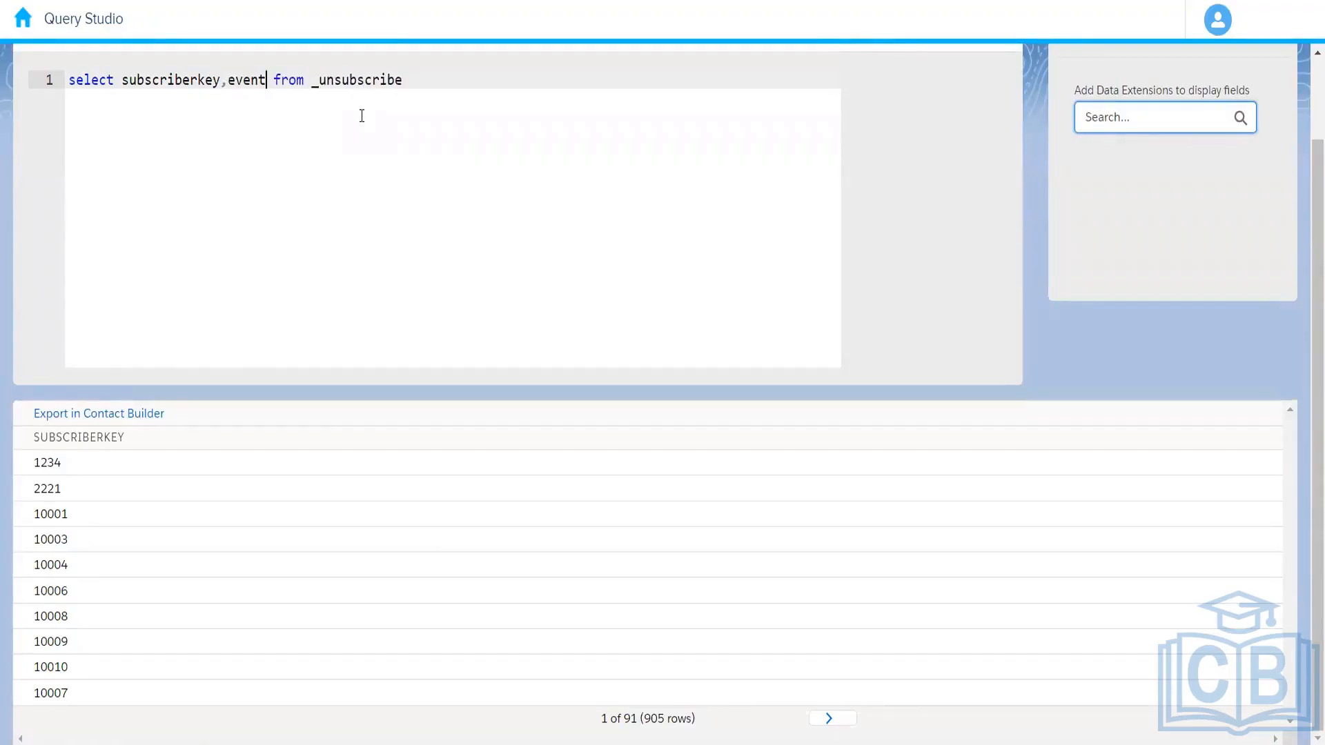
pyautogui.write('date')
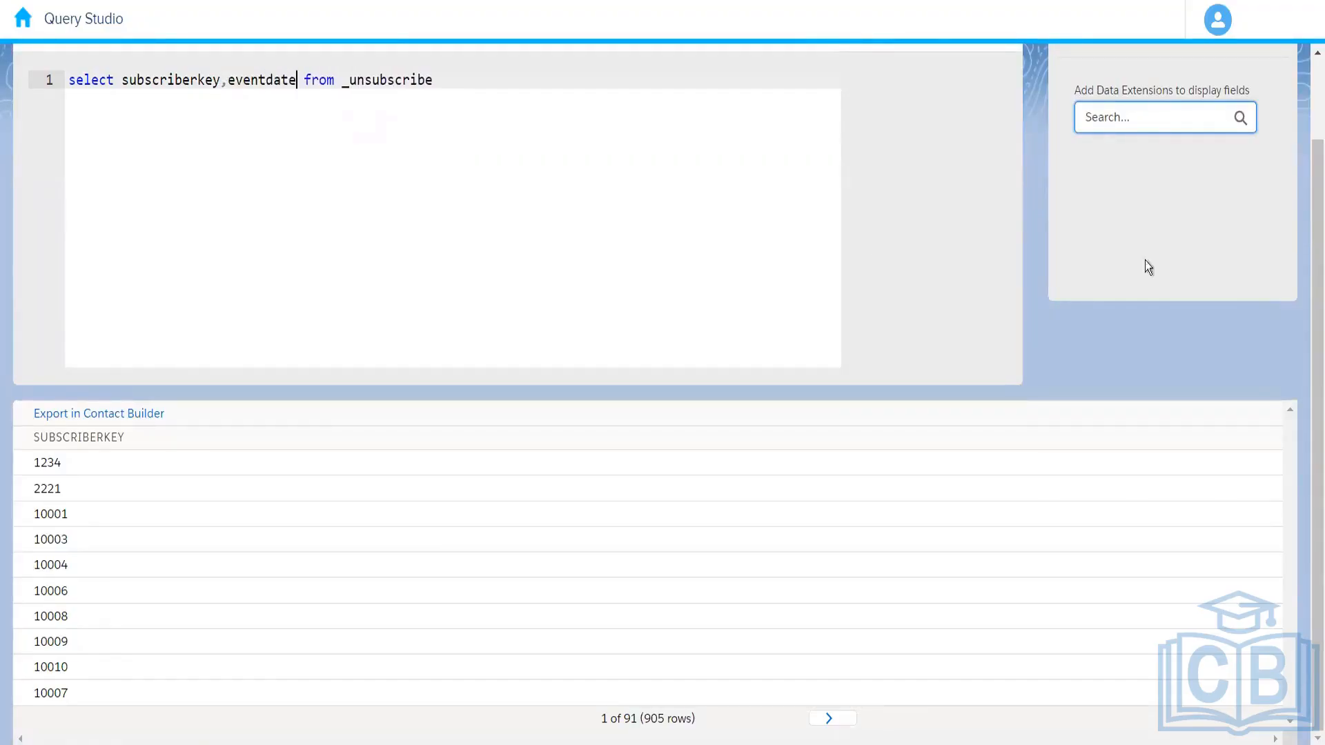
pyautogui.scroll(2, 845, 234)
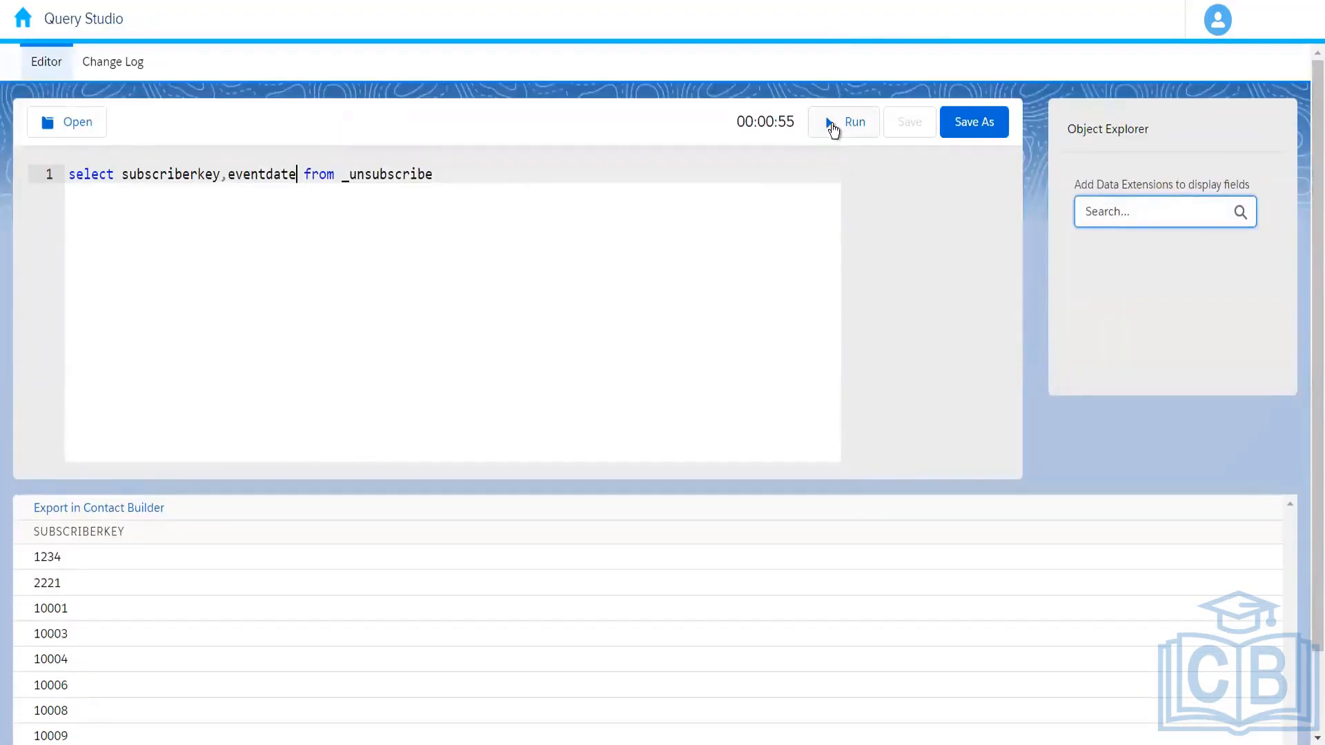
# Step: Run the _unsubscribe query, find "unsubs" on the Salesforce Help page and open the Data View: Unsubscribe article
pyautogui.click(832, 124)
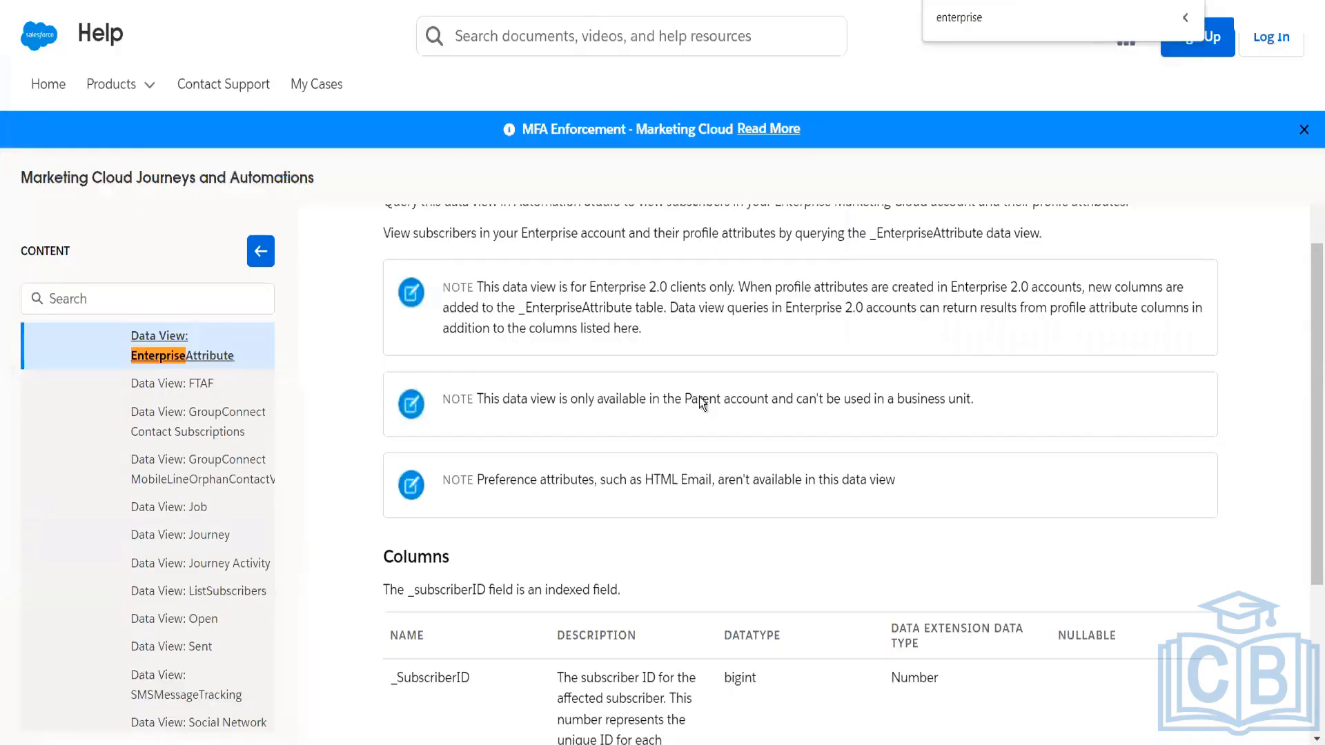
pyautogui.write('unsubs')
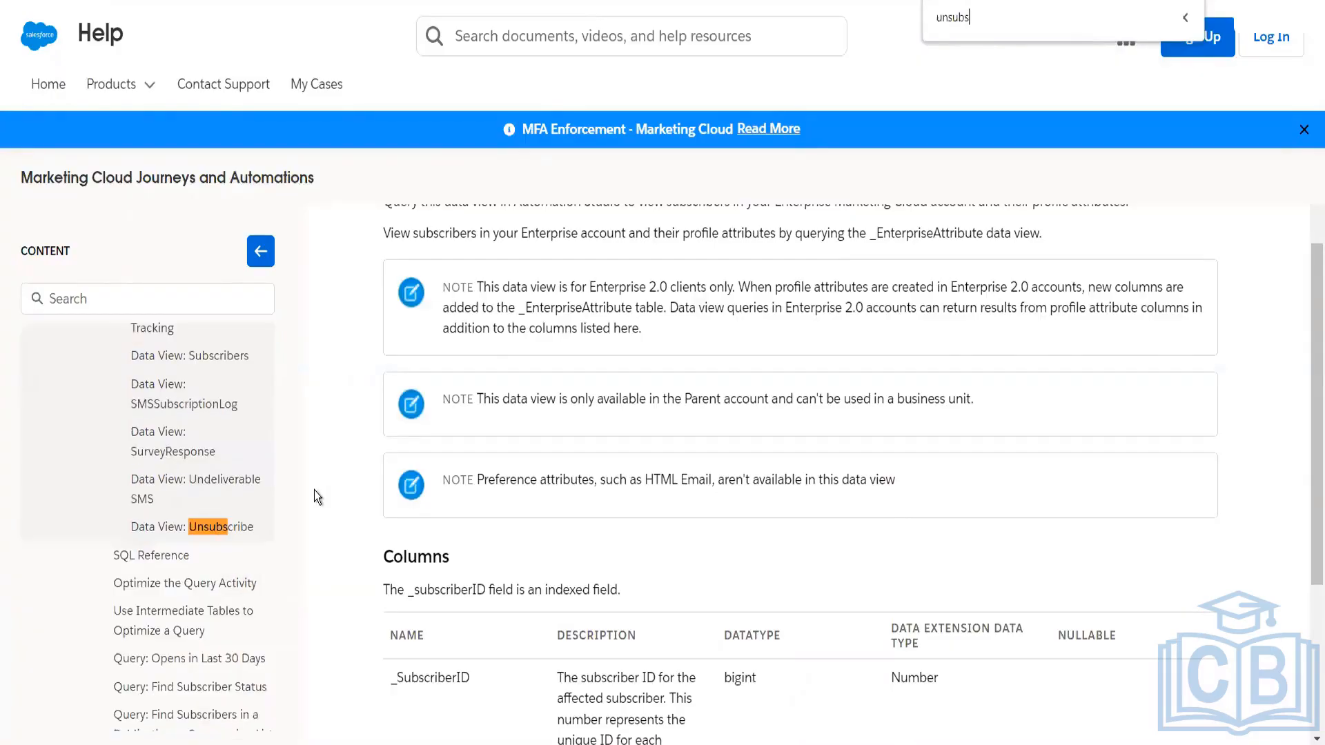
pyautogui.click(235, 528)
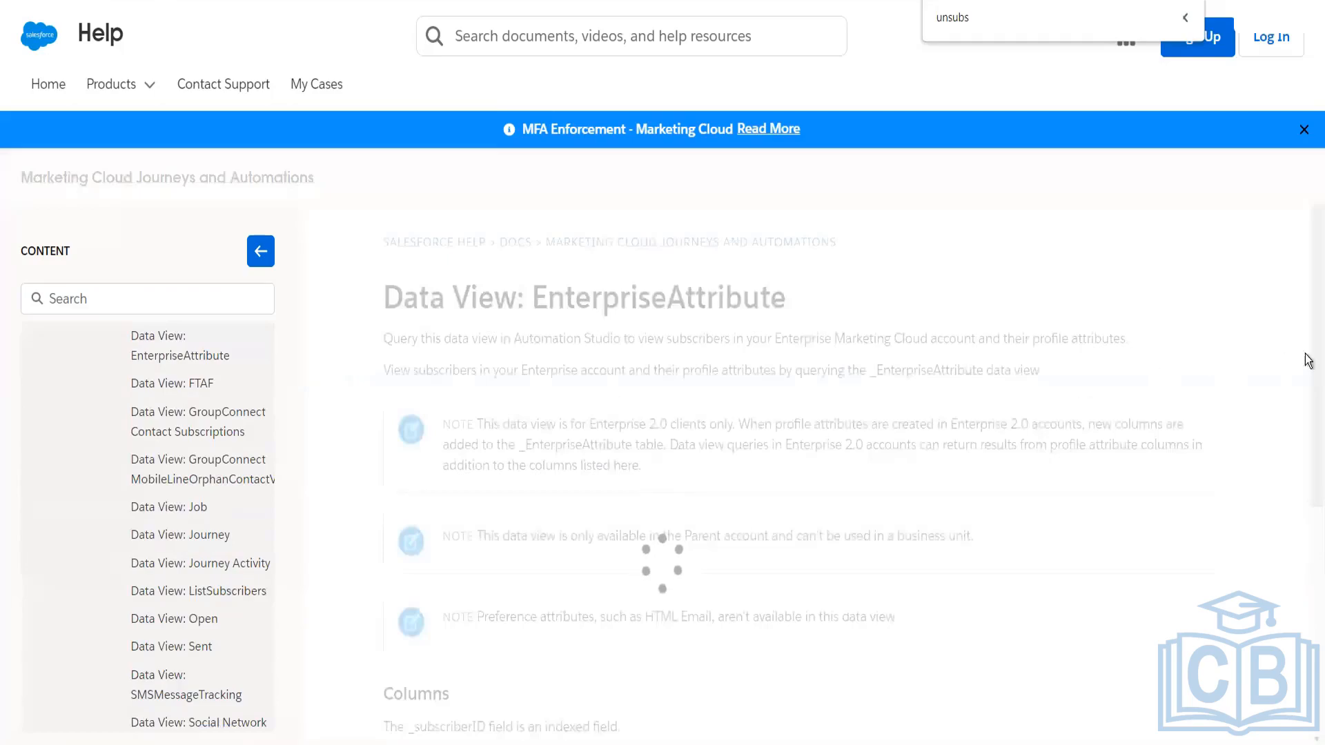
# Step: Examine the description and columns of the Unsubscribe data view in the help article
pyautogui.moveTo(1309, 356); pyautogui.dragTo(1309, 533)
pyautogui.scroll(-1, 1309, 545)
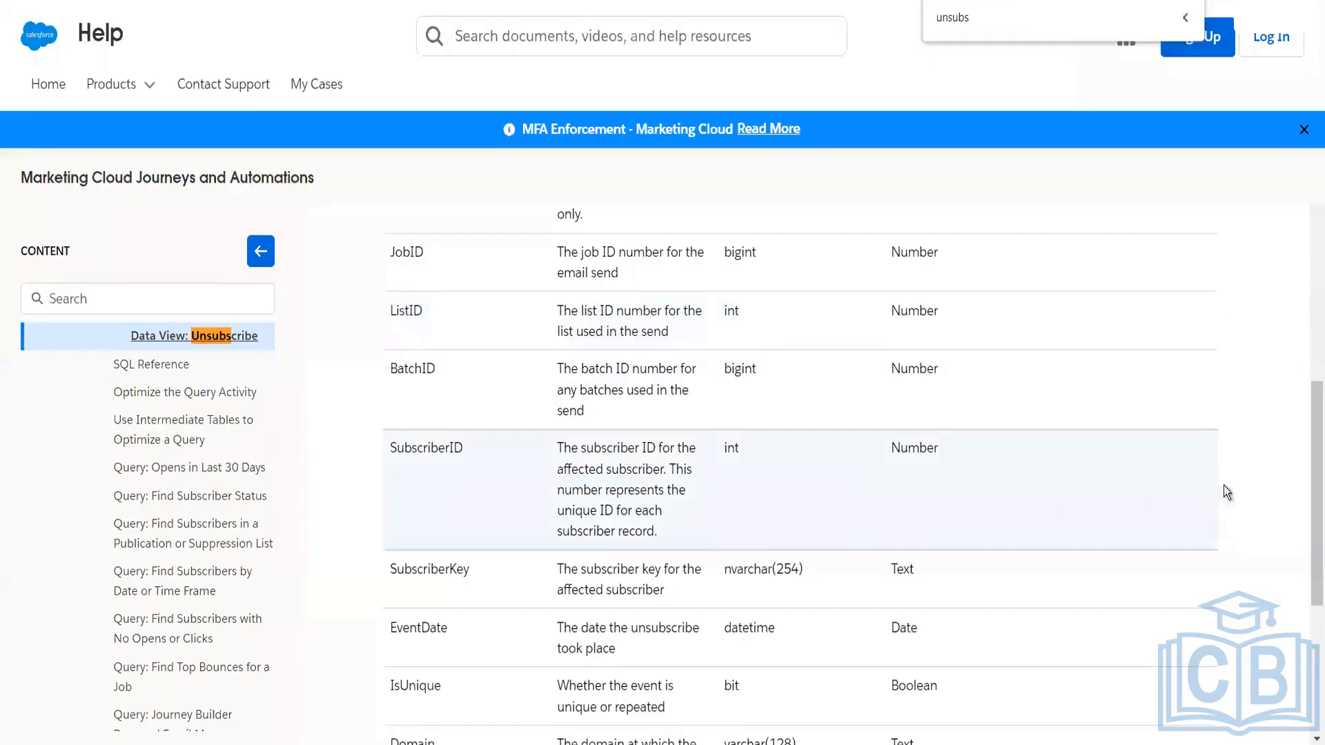
pyautogui.scroll(-1, 1308, 575)
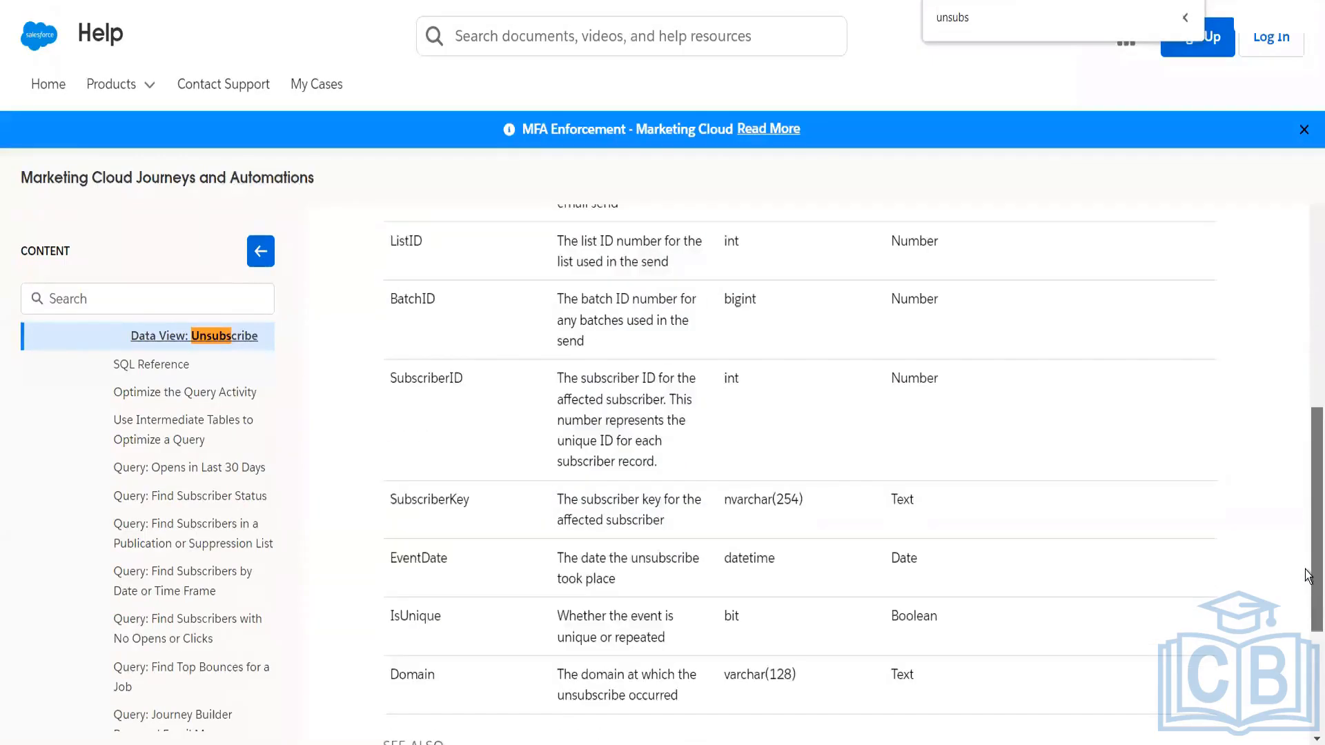
pyautogui.scroll(-2, 1308, 576)
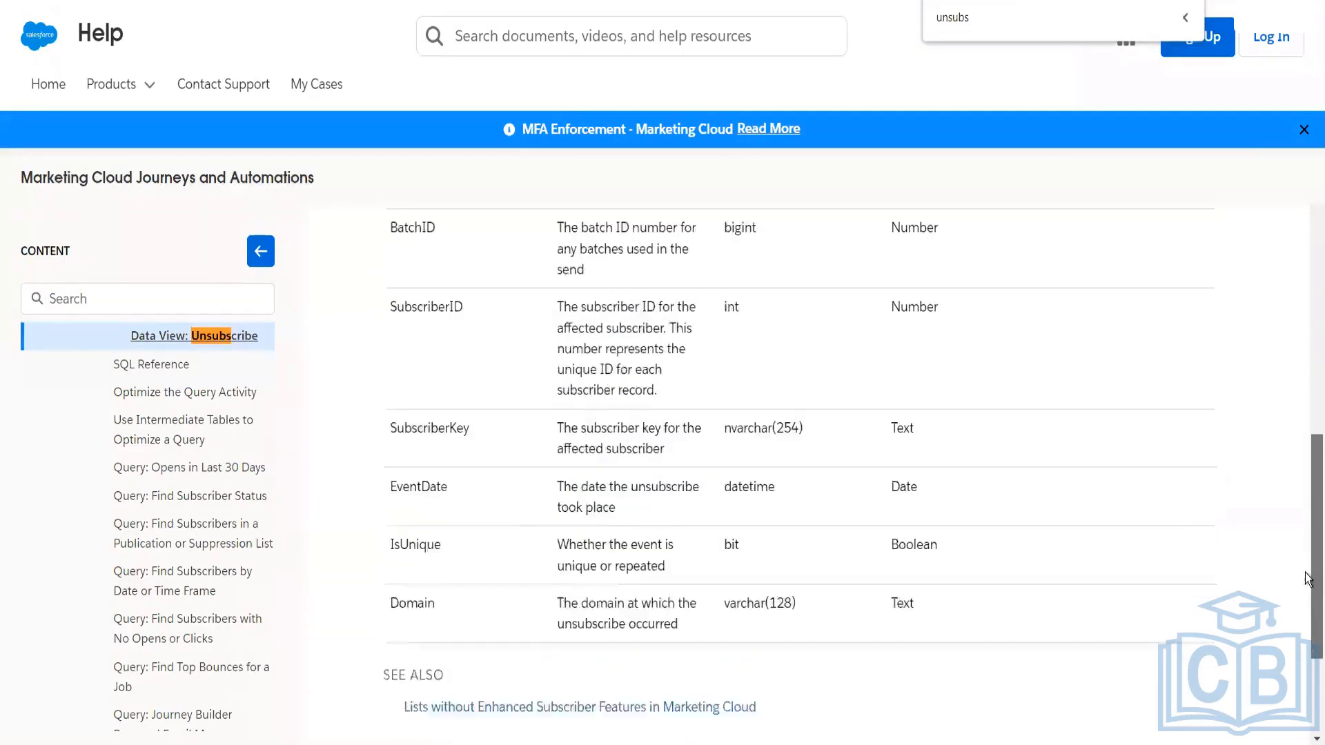
pyautogui.scroll(2, 1309, 586)
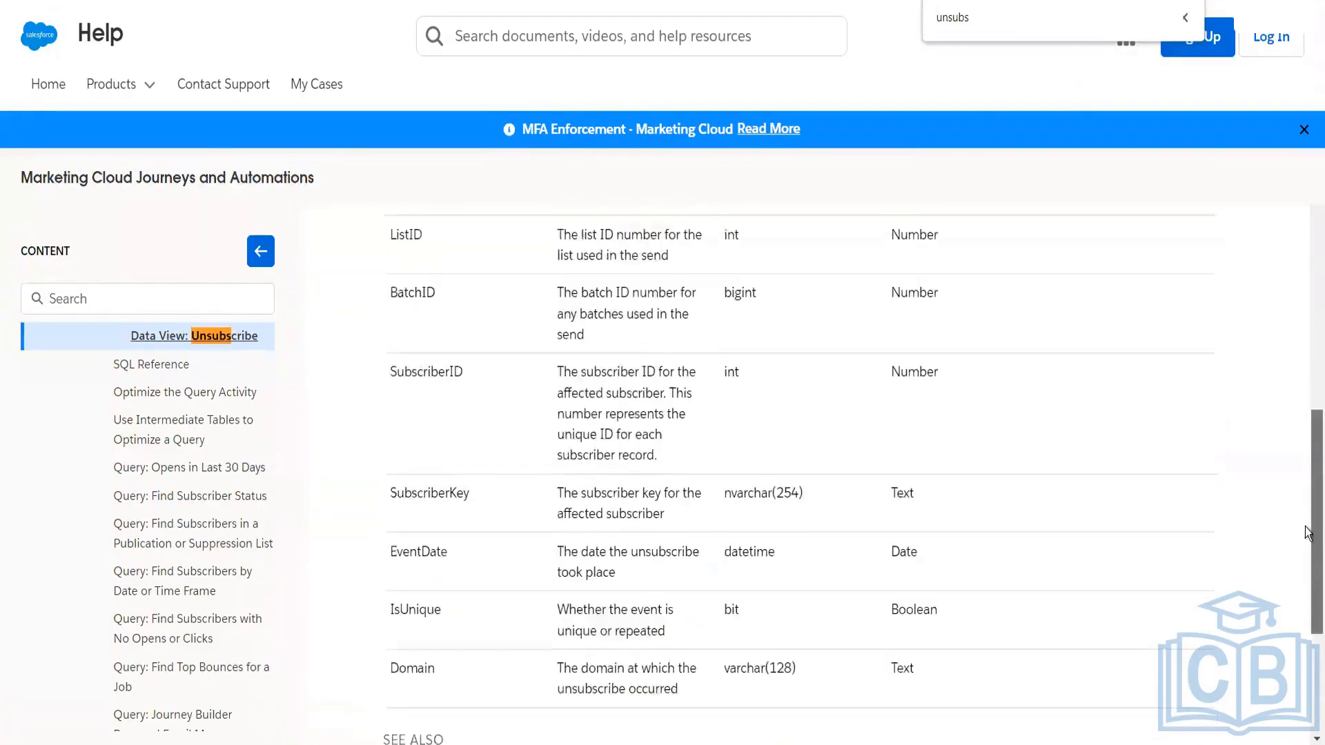
pyautogui.scroll(1, 1307, 532)
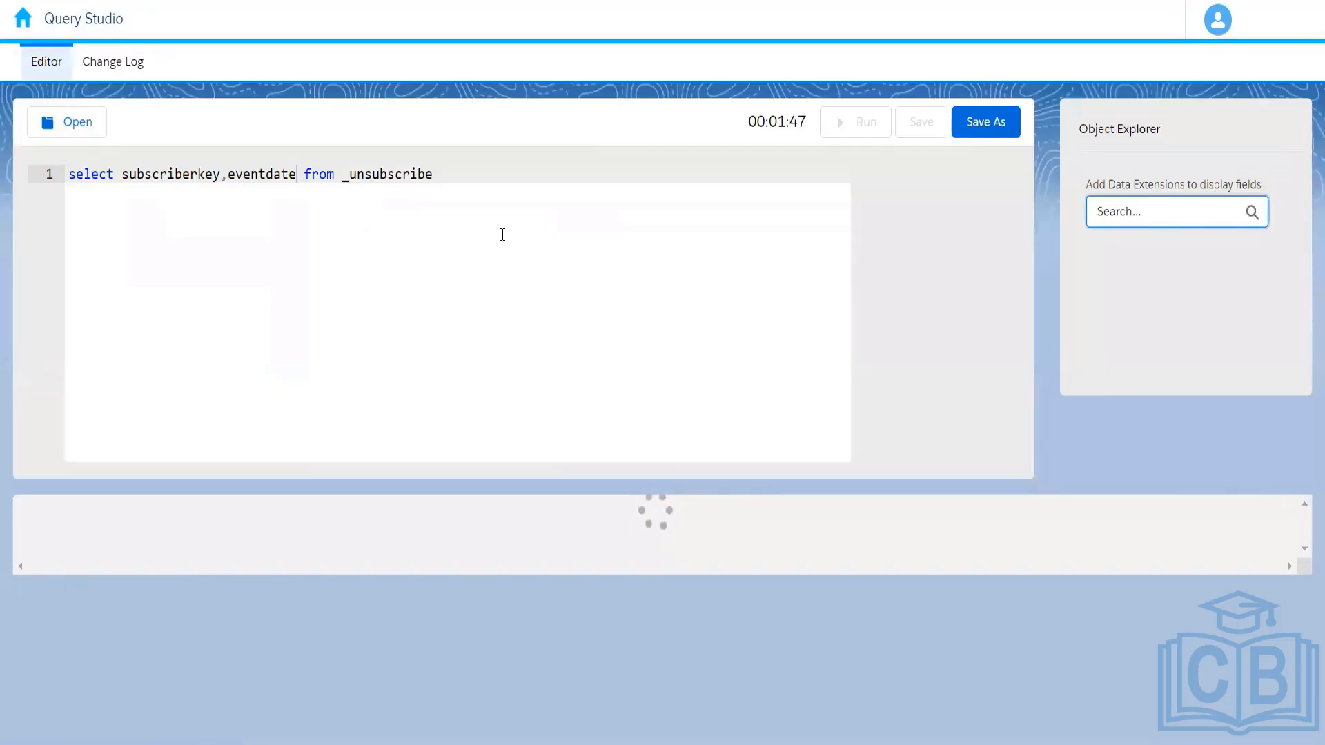
# Step: Check the running query in Query Studio and the subscription data views on the PowerPoint slide
pyautogui.click(477, 223)
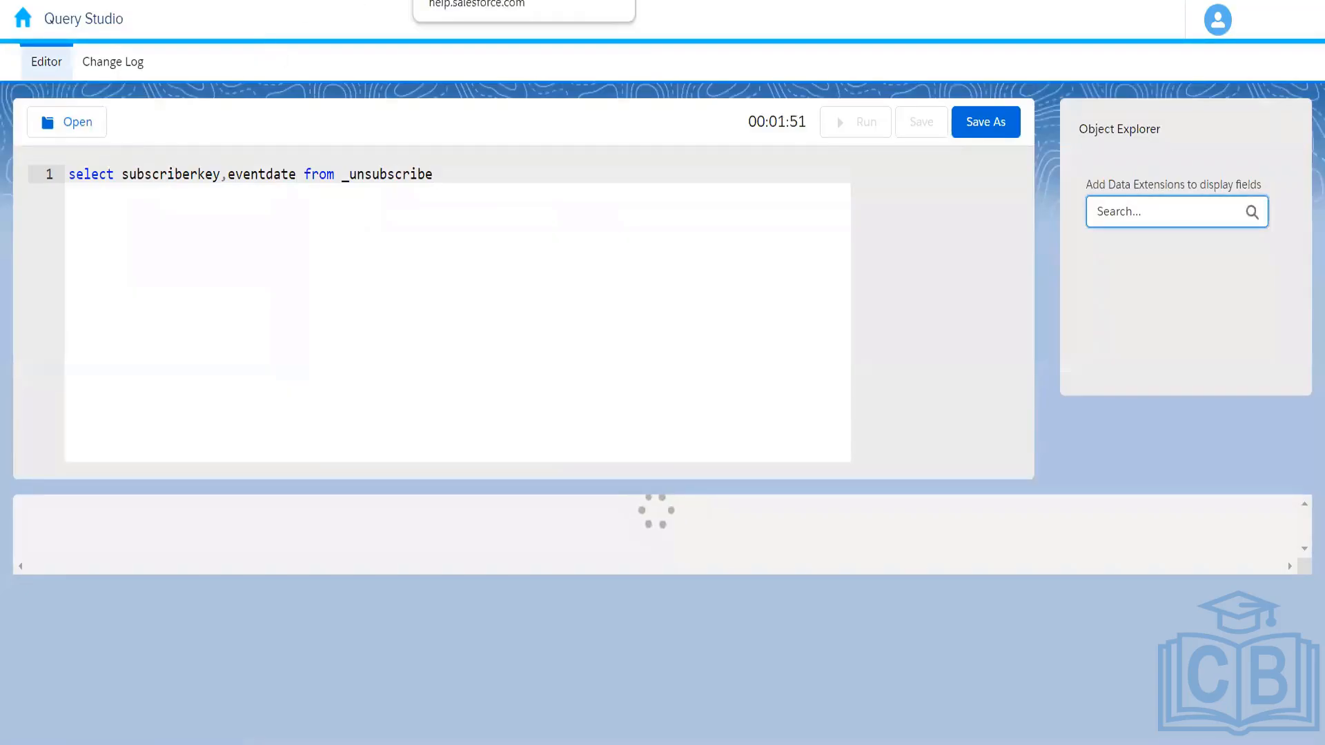
pyautogui.click(456, 0)
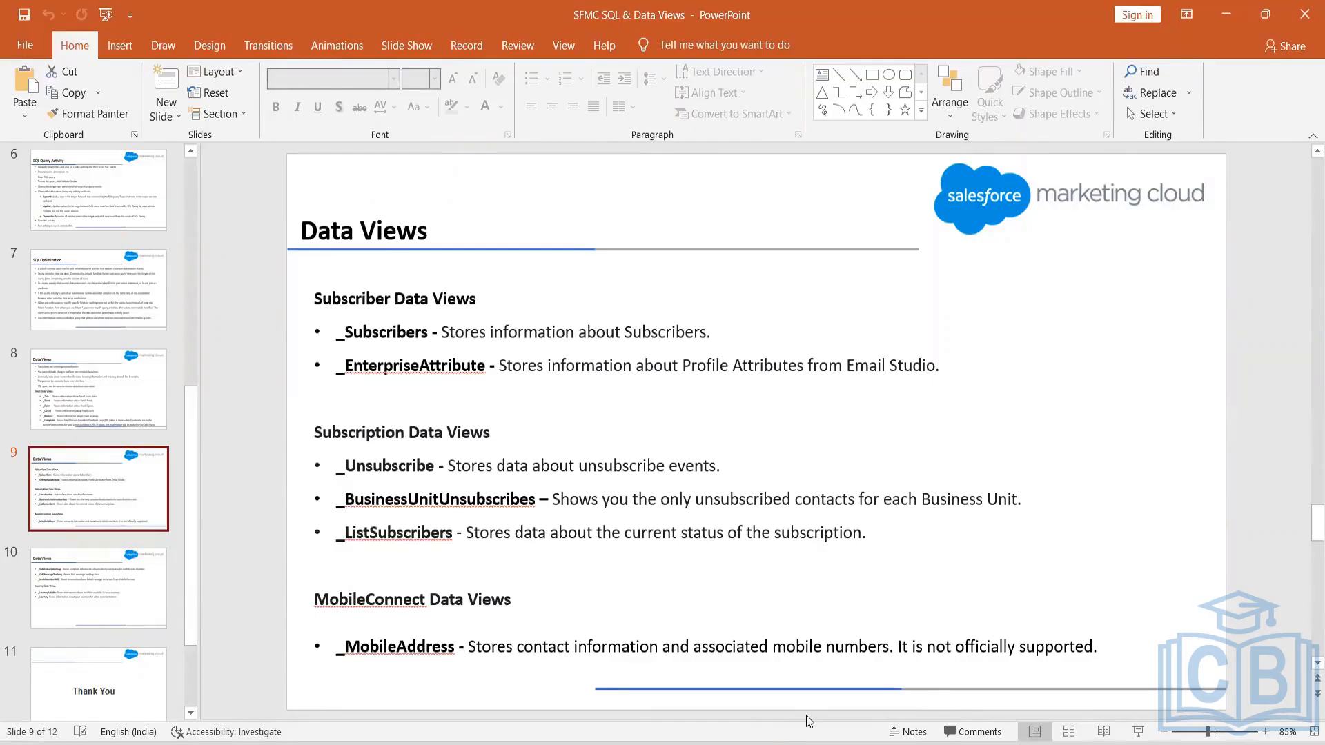
pyautogui.hotkey('alt', 'Tab')
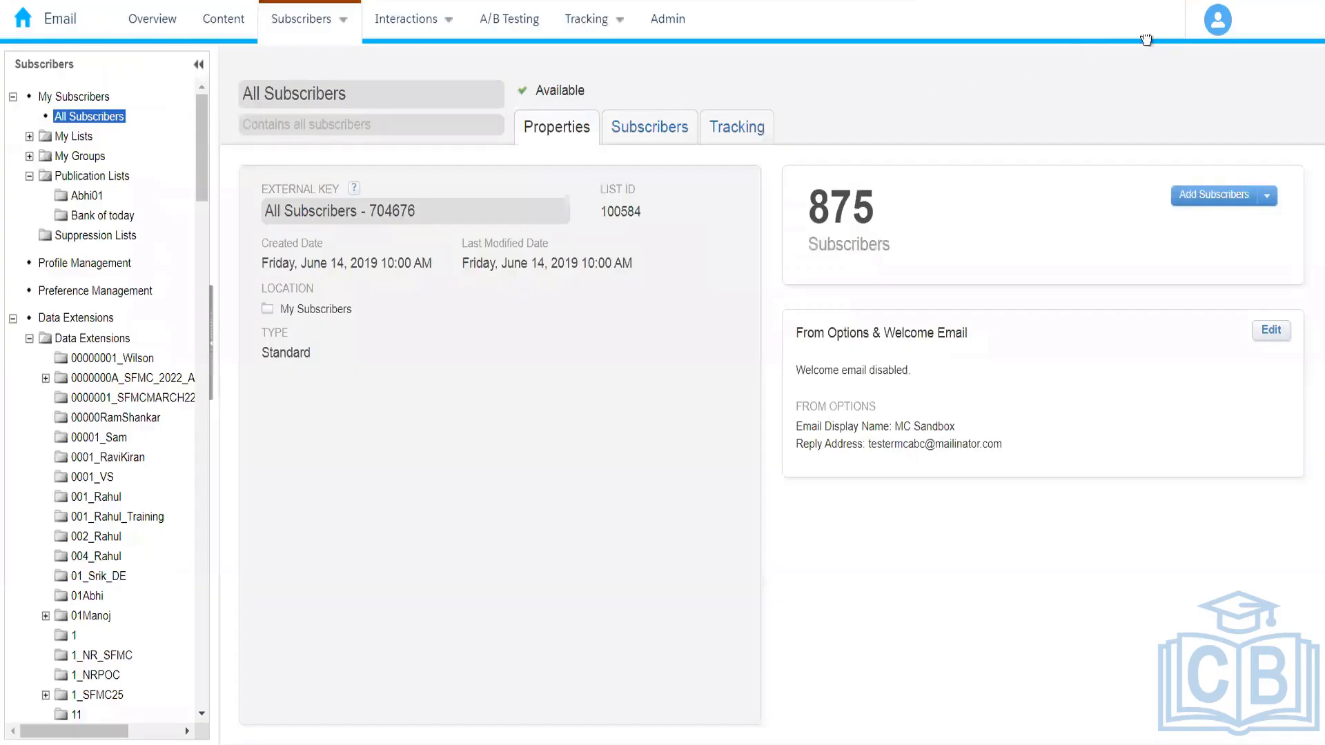
pyautogui.click(1146, 39)
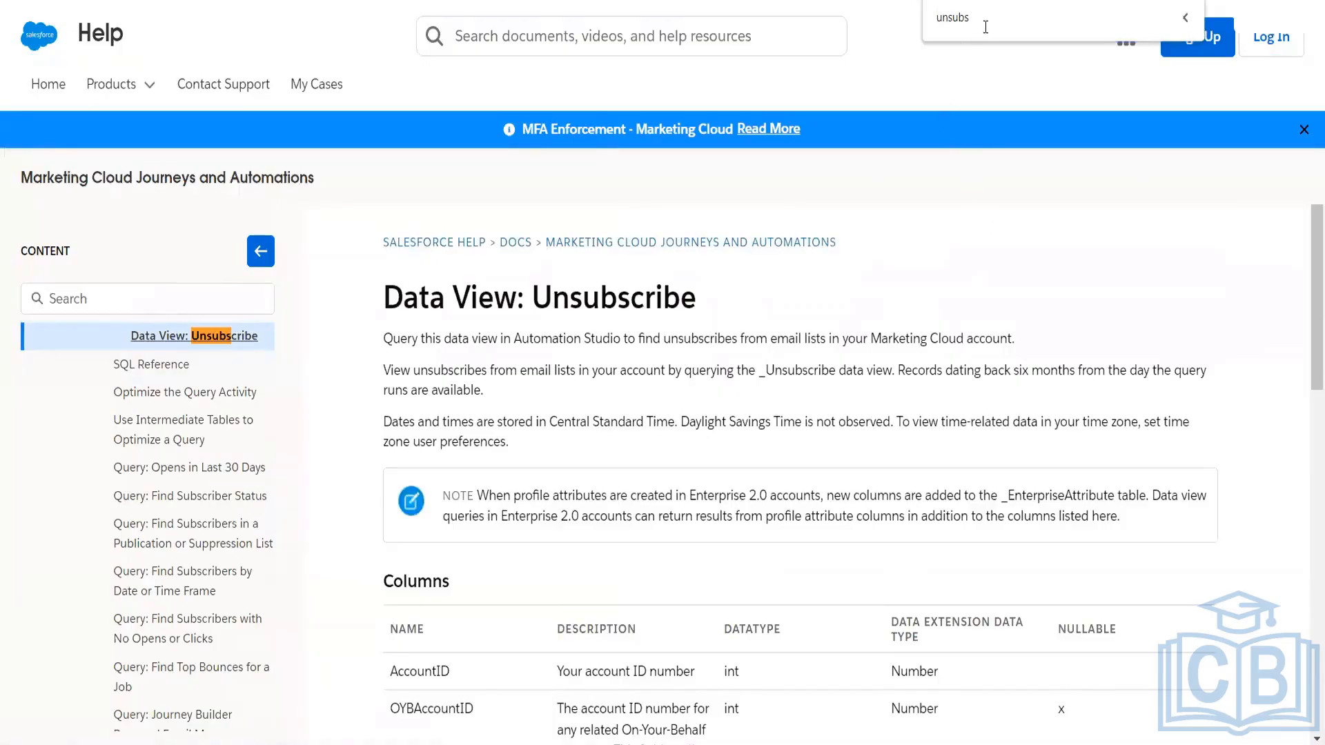
# Step: Step through the "unsubs" matches on the help page and open the Data View: BusinessUnitUnsubscribes article
pyautogui.press('Return')
pyautogui.press('Return')
pyautogui.press('Return')
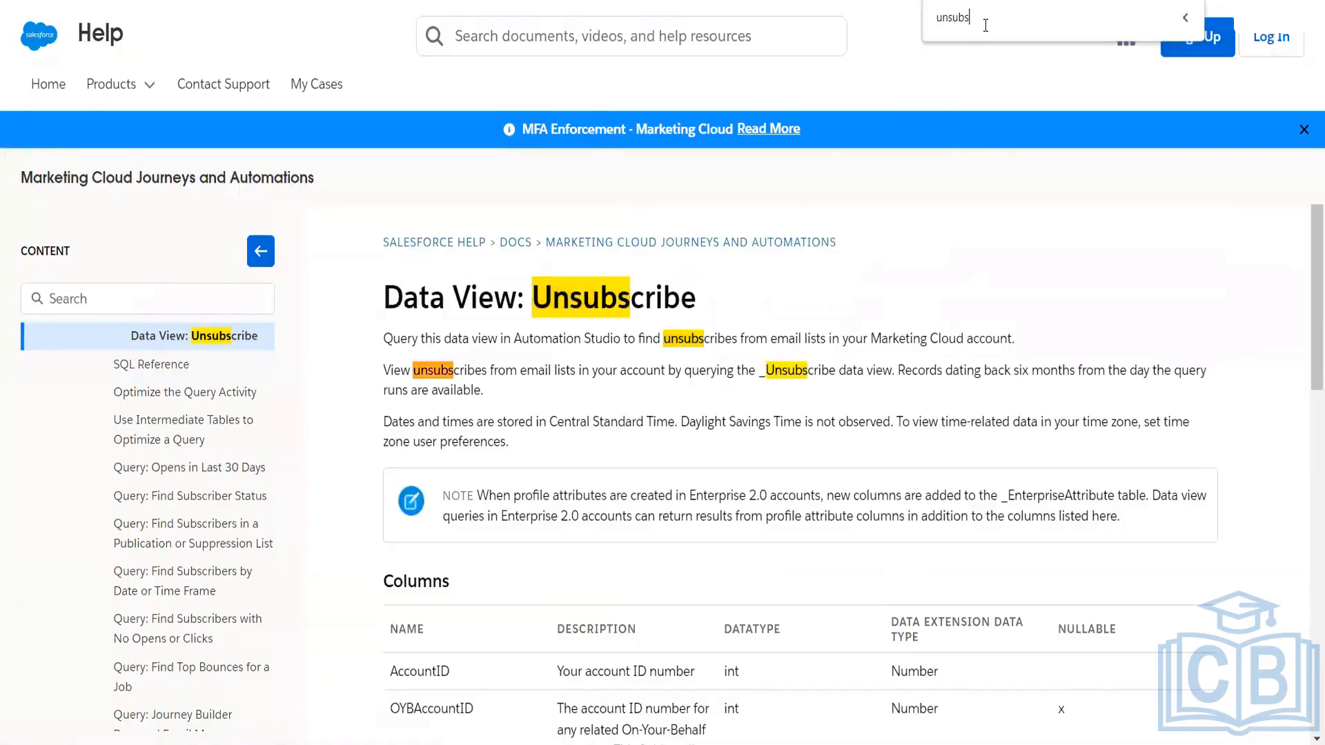
pyautogui.press('Return')
pyautogui.press('Return')
pyautogui.press('Return')
pyautogui.press('Return')
pyautogui.press('Return')
pyautogui.press('Return')
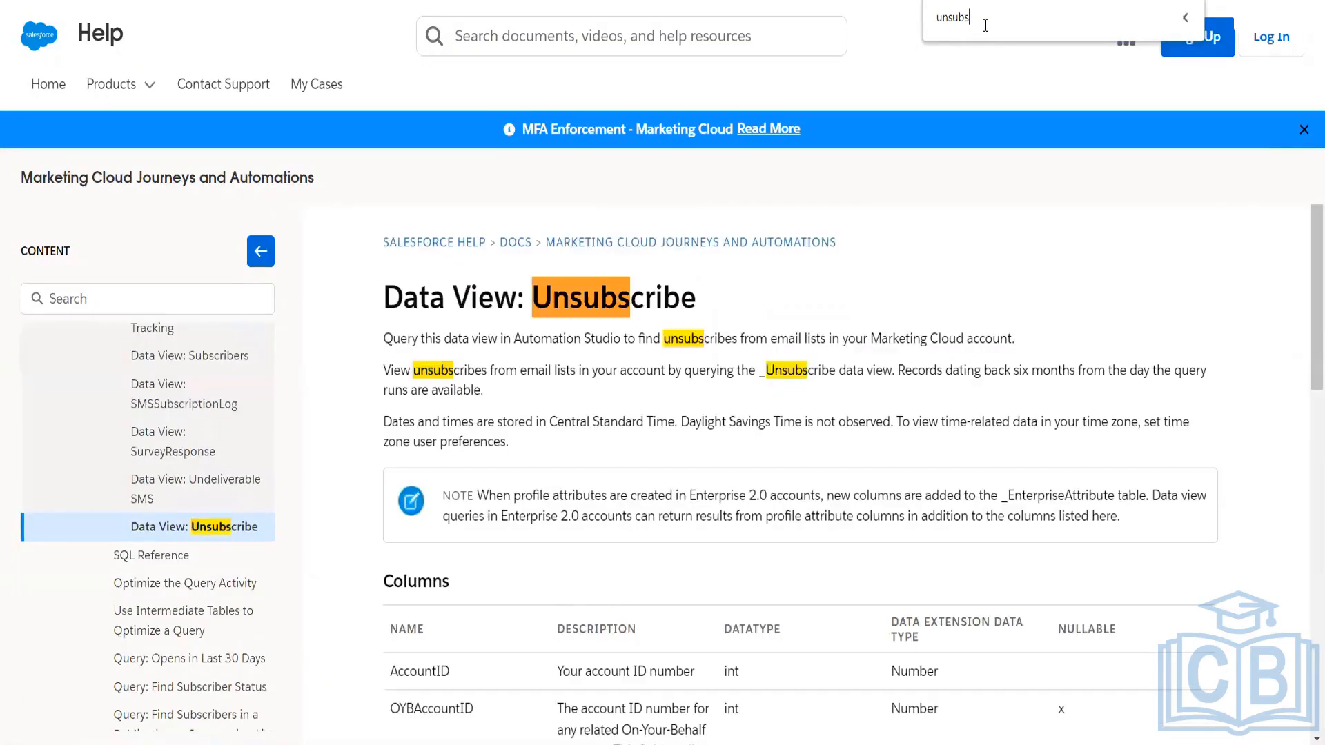
pyautogui.press('Return')
pyautogui.press('Return')
pyautogui.press('Return')
pyautogui.press('Return')
pyautogui.press('Return')
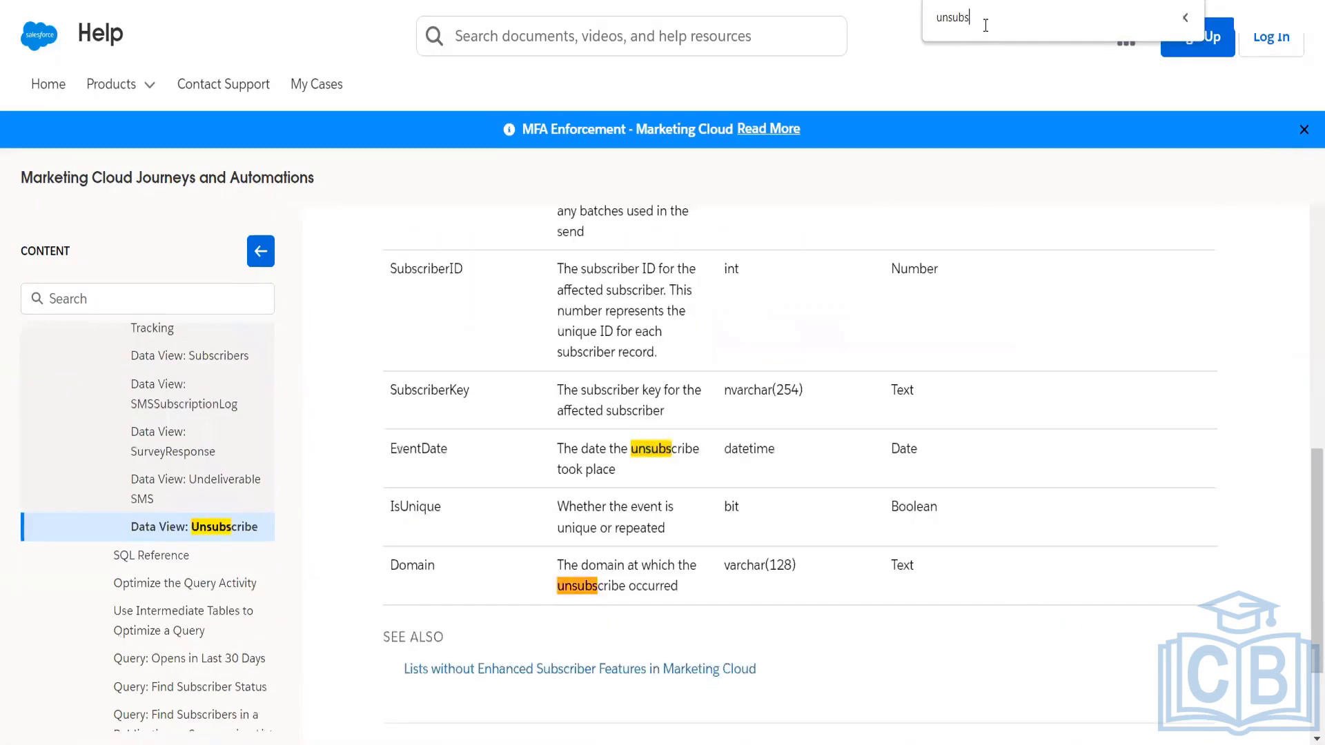
pyautogui.press('Return')
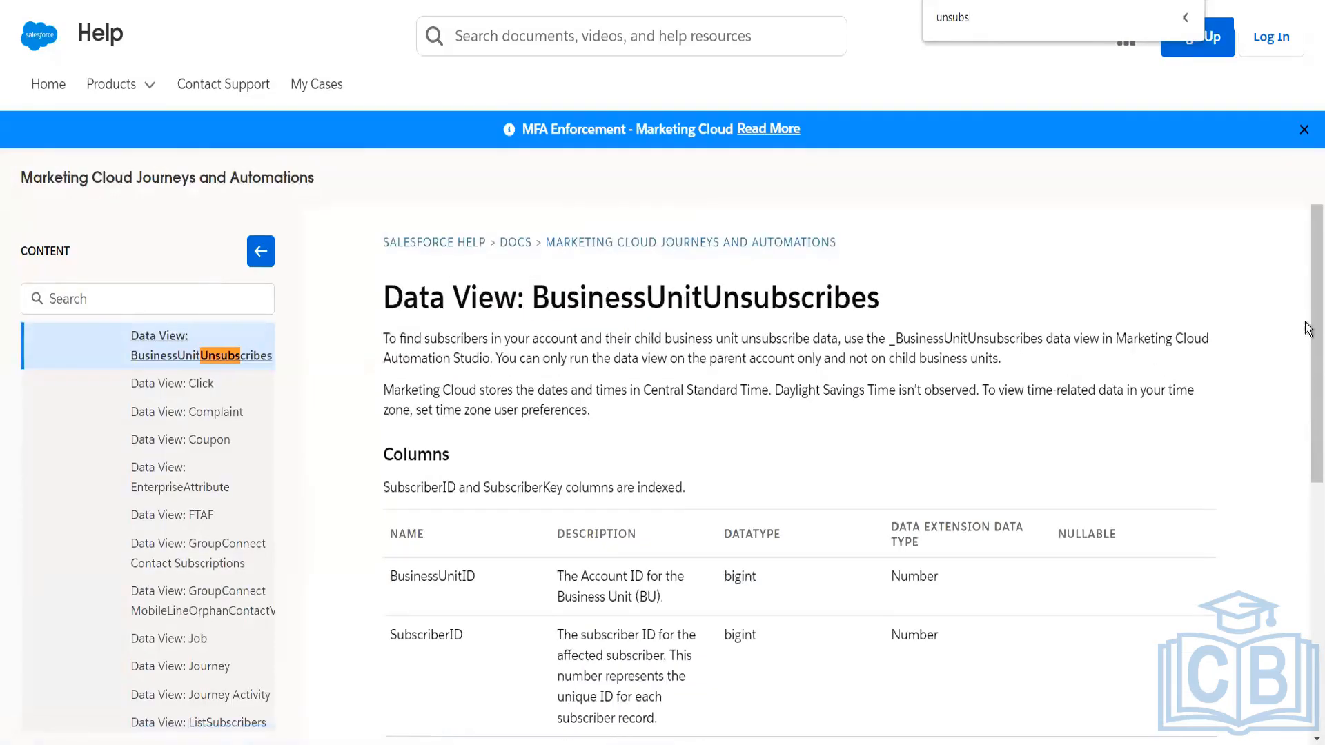
# Step: Examine the BusinessUnitUnsubscribes data view's columns, consulting All Subscribers in Email Studio and the Data Views slide in PowerPoint
pyautogui.moveTo(1309, 329); pyautogui.dragTo(1308, 423)
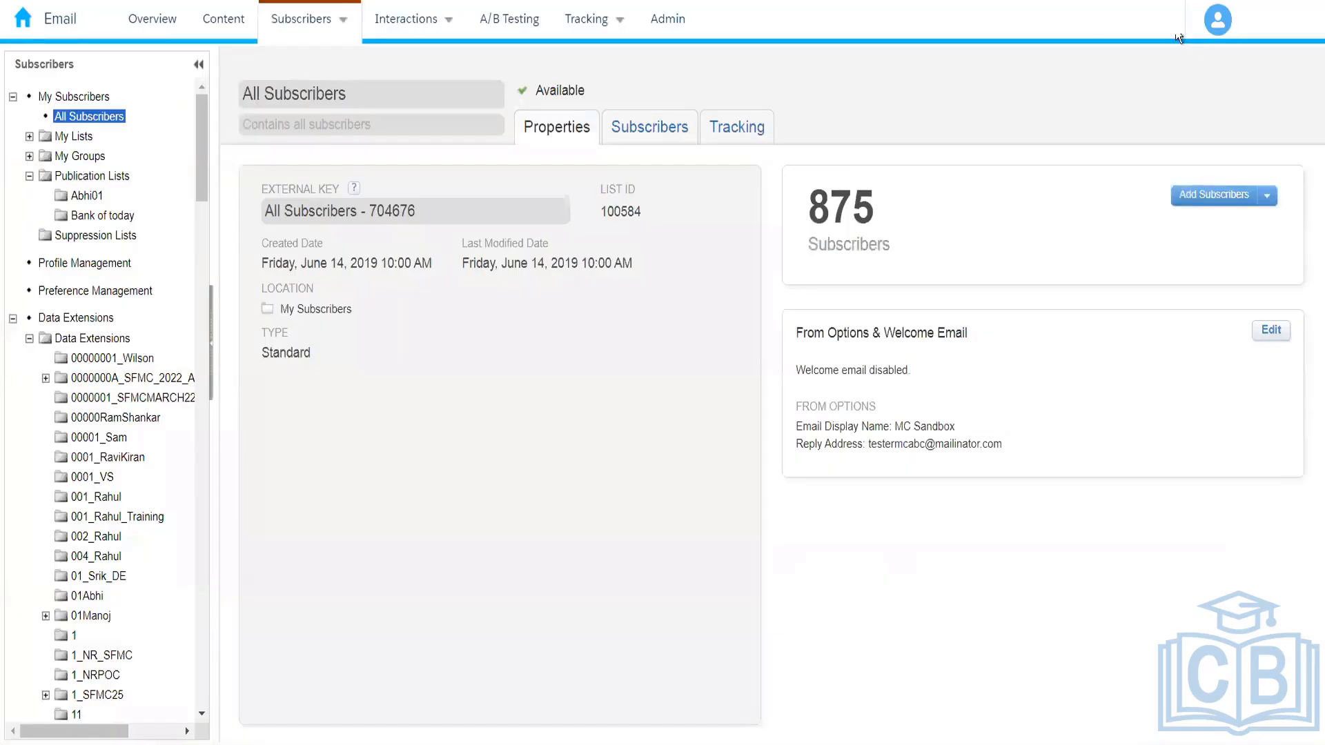
pyautogui.moveTo(1164, 31)
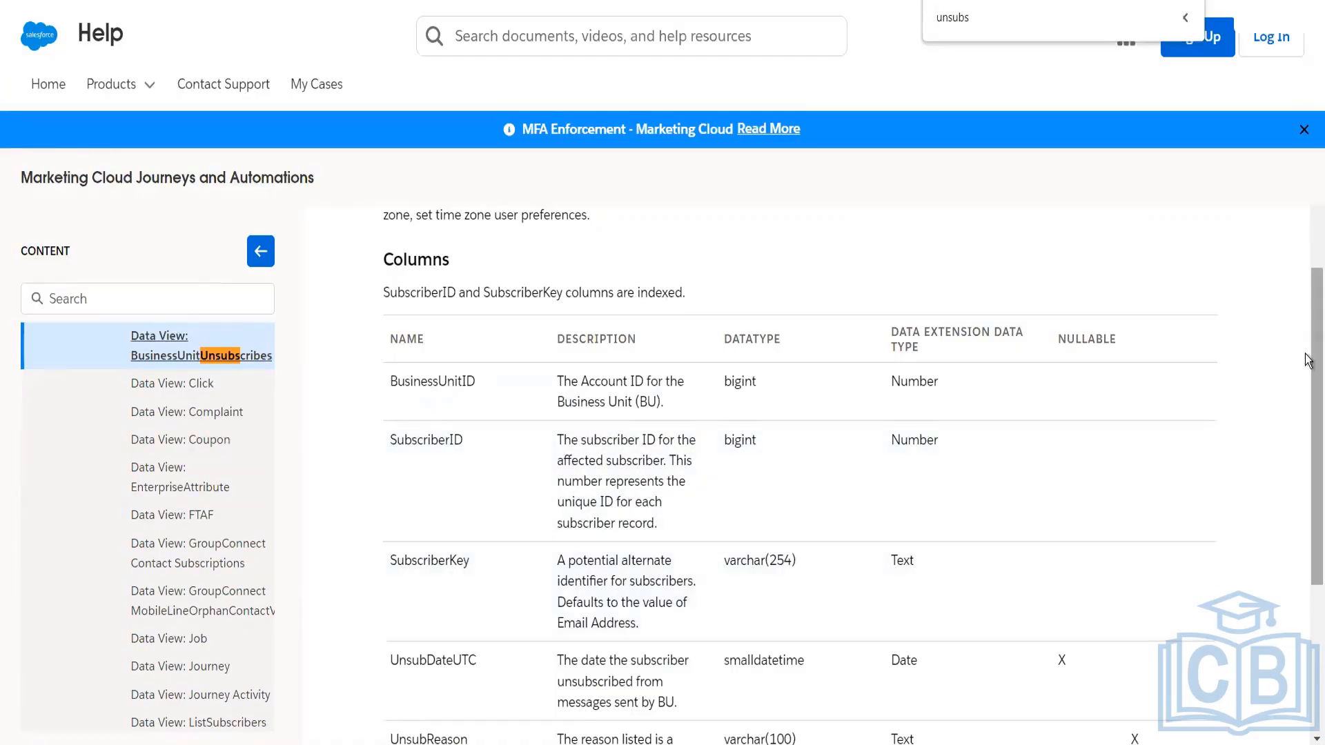
pyautogui.moveTo(1309, 384)
pyautogui.mouseDown()
pyautogui.moveTo(1308, 455)
pyautogui.moveTo(1308, 402)
pyautogui.mouseUp()
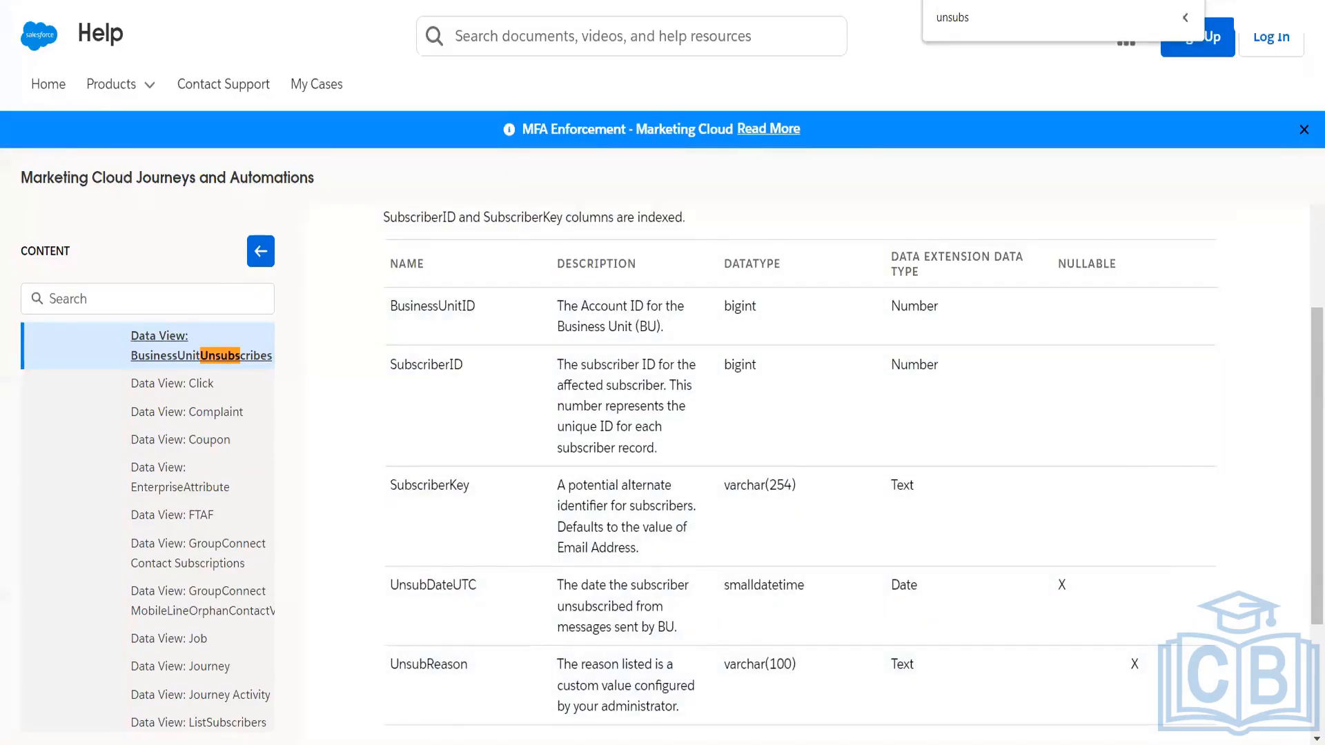
pyautogui.hotkey('alt', 'Tab')
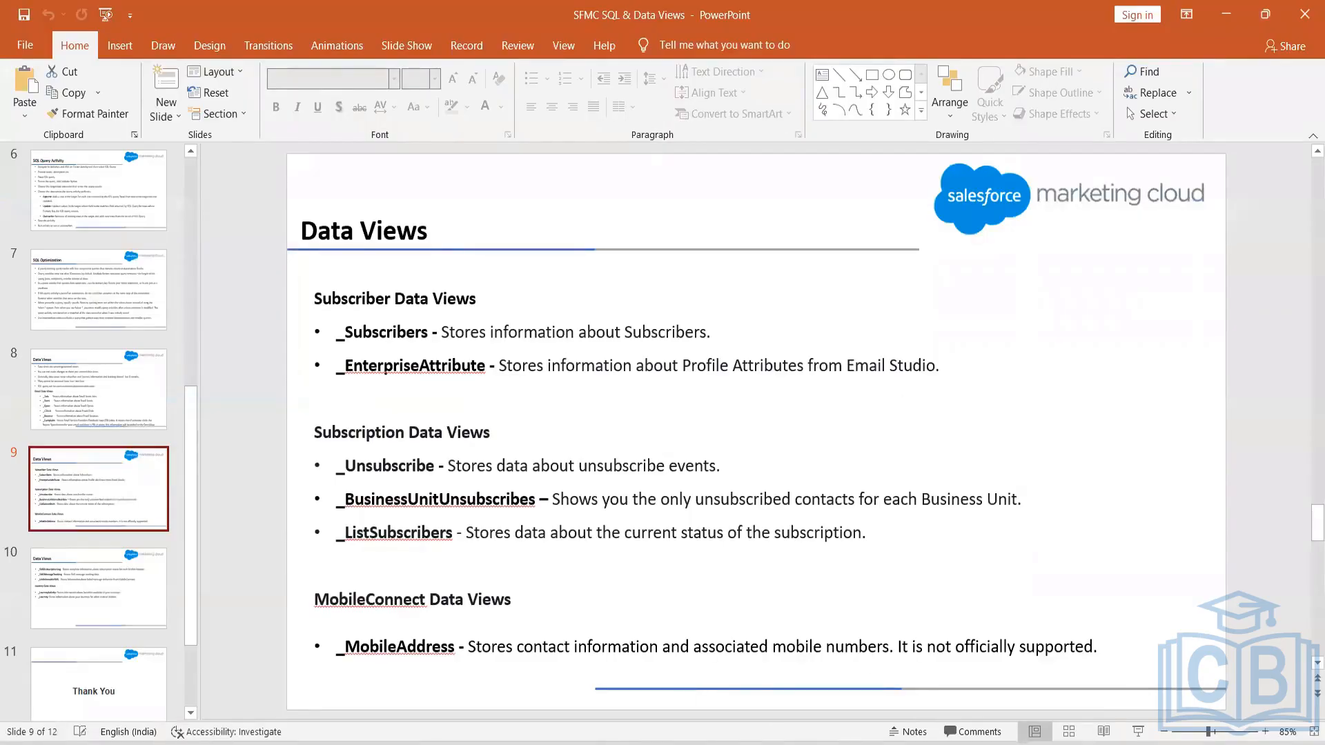
pyautogui.hotkey('alt', 'Tab')
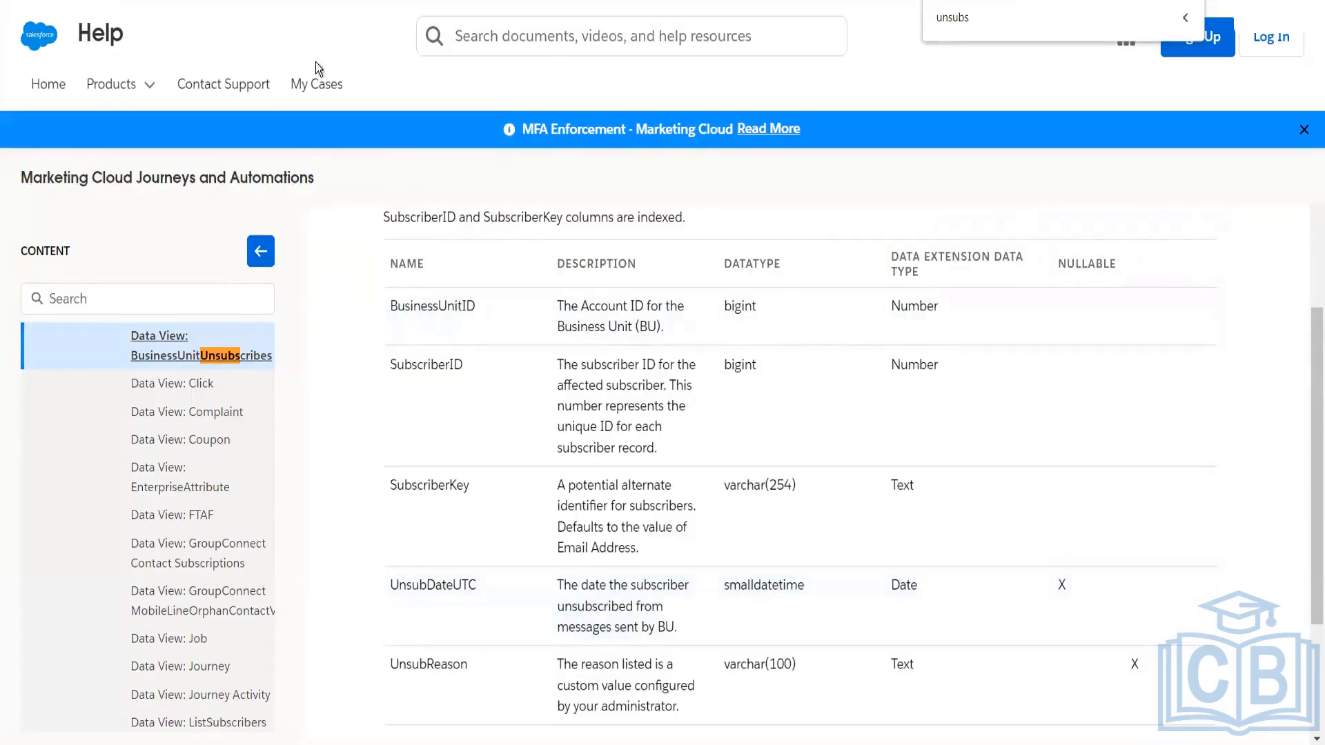
# Step: Find "list" on the help page and open the Data View: ListSubscribers article
pyautogui.click(304, 2)
pyautogui.hotkey('ctrl', 'f')
pyautogui.write('list')
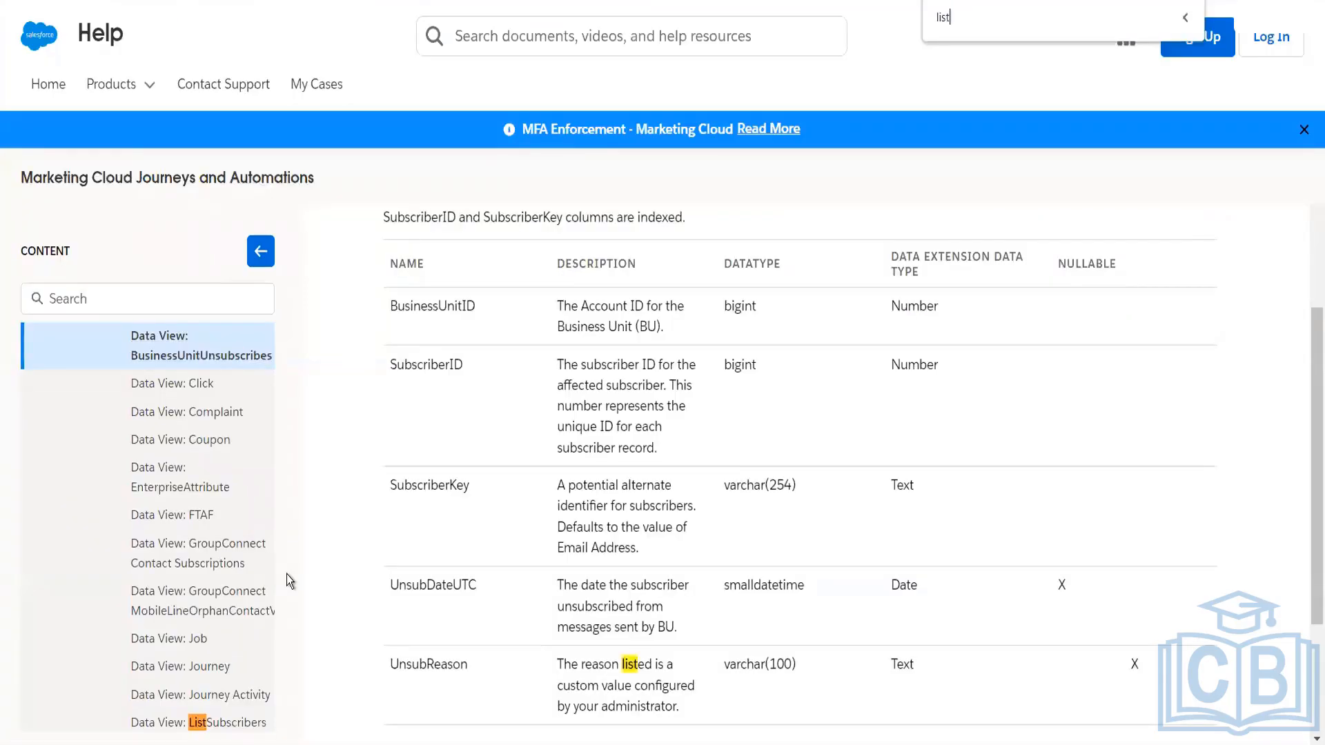
pyautogui.press('Return')
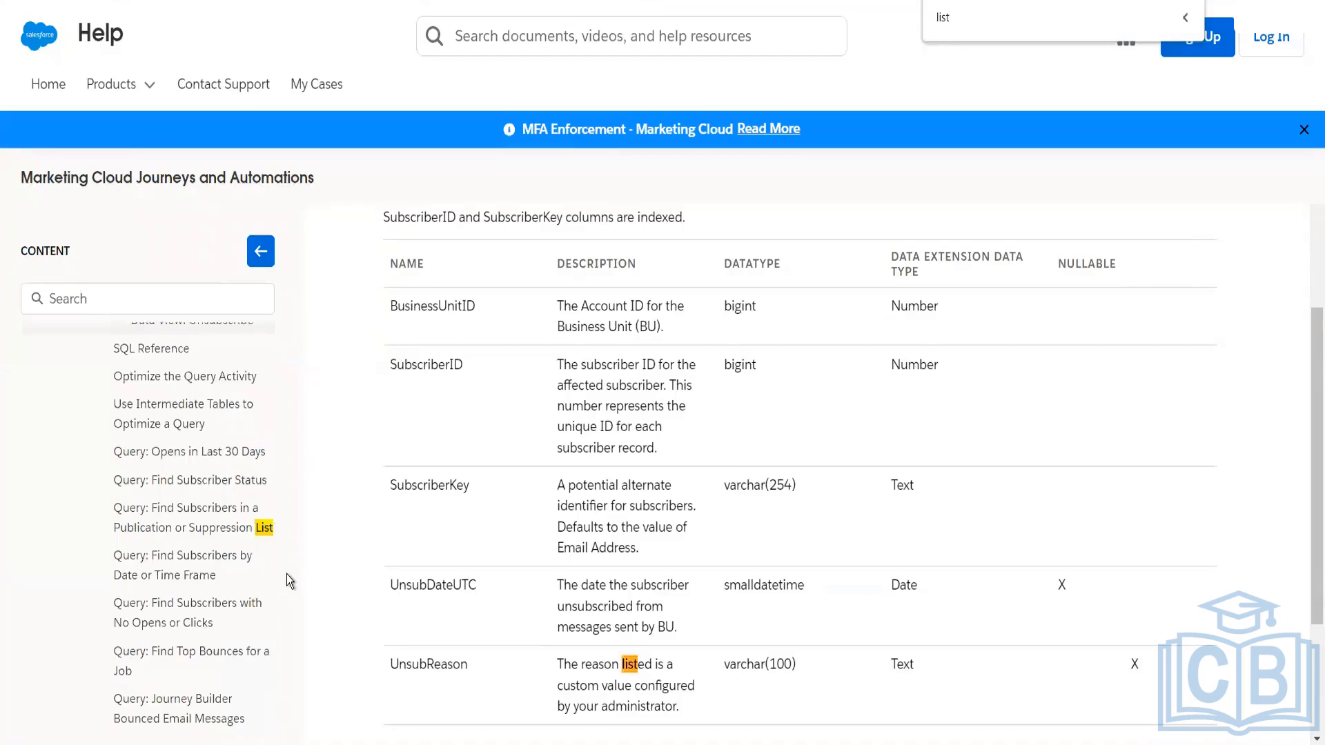
pyautogui.press('Return')
pyautogui.click(243, 543)
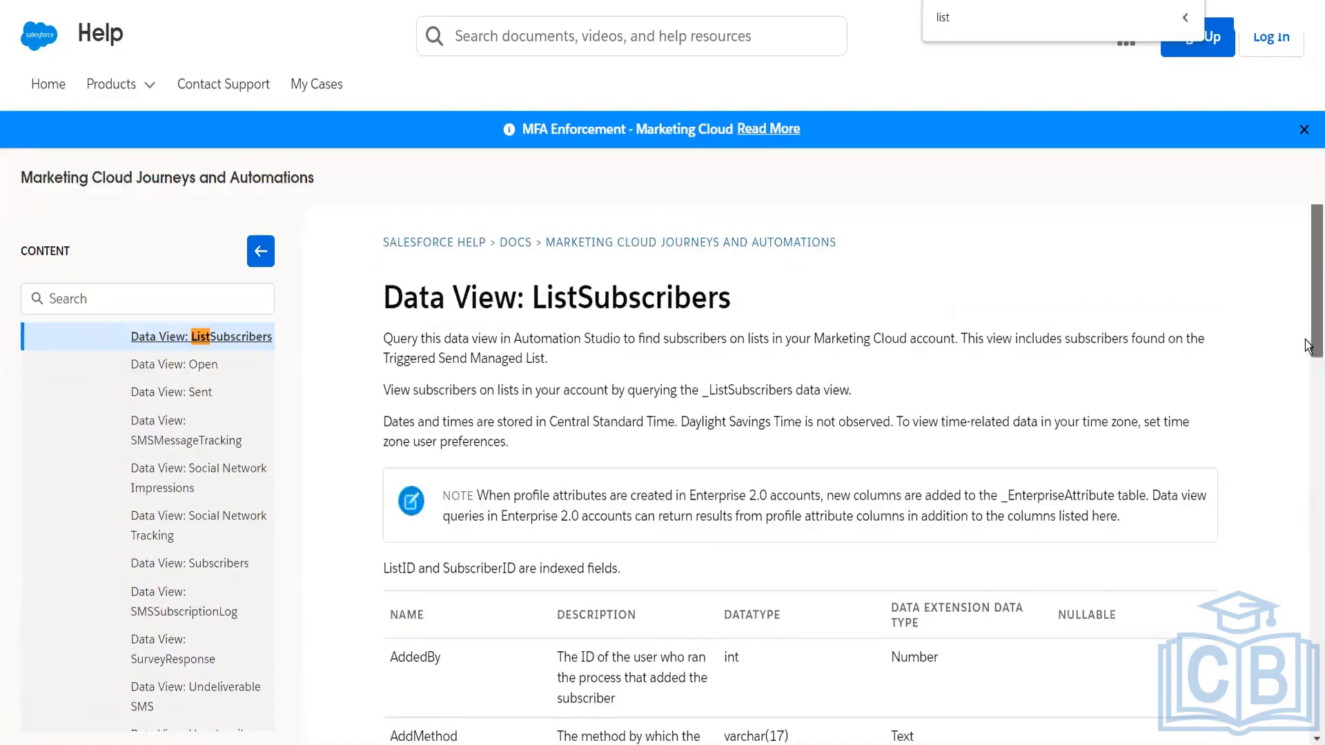
# Step: Examine the notes and columns of the ListSubscribers data view in the help article
pyautogui.scroll(-5, 1306, 419)
pyautogui.moveTo(1307, 419); pyautogui.dragTo(1306, 308)
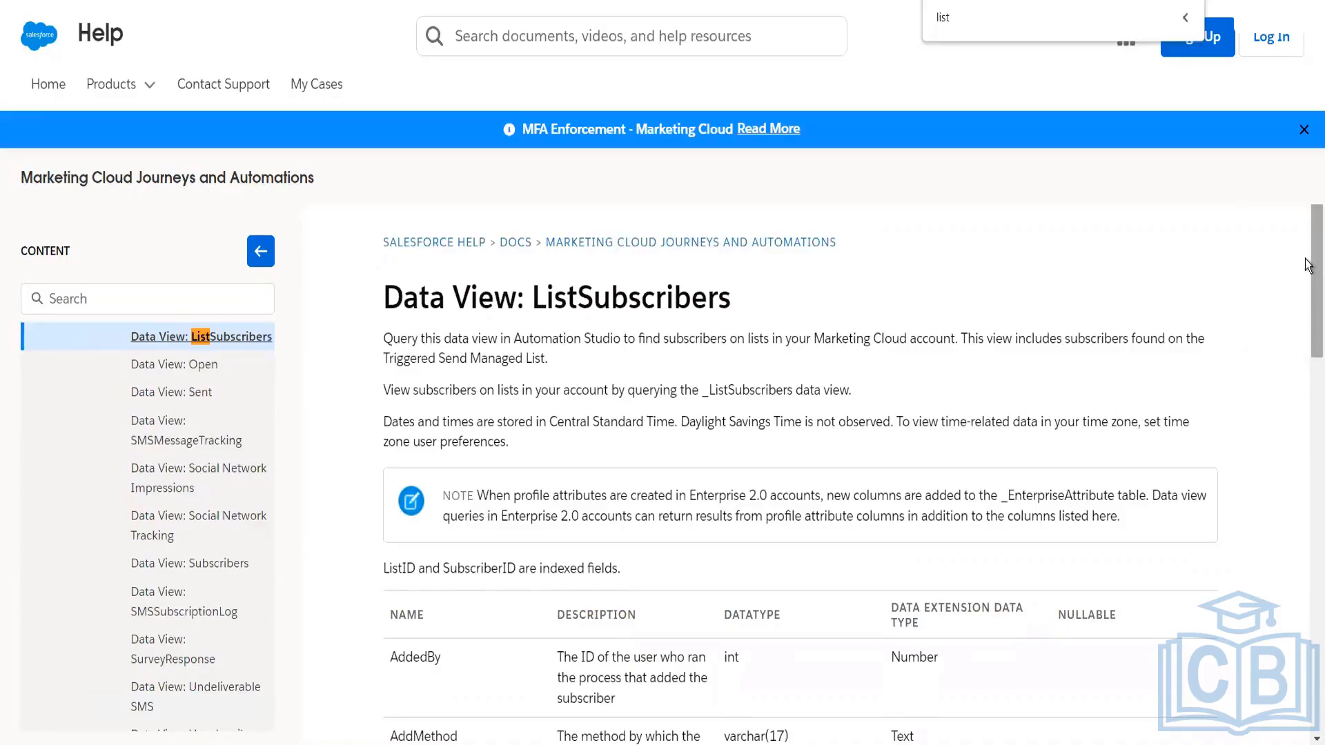
pyautogui.scroll(-3, 1307, 345)
pyautogui.scroll(-2, 1308, 349)
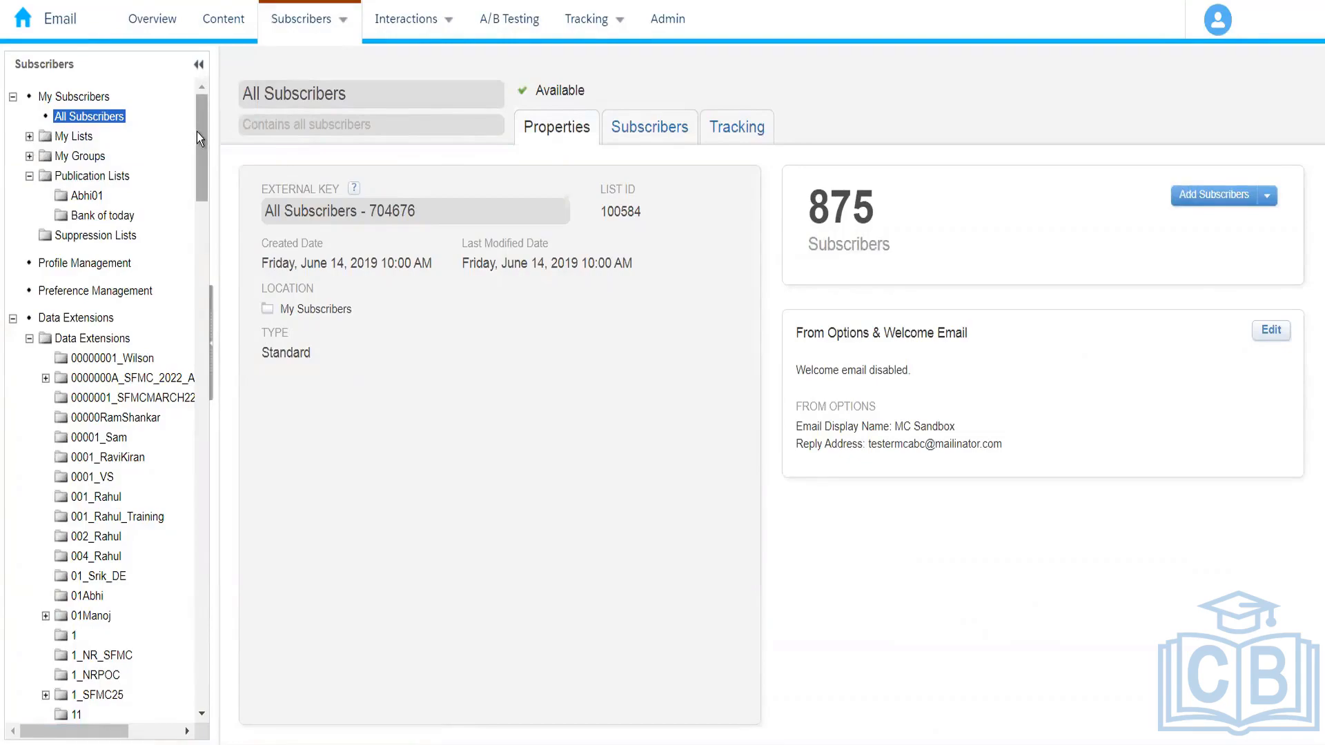
# Step: Compare the ListSubscribers columns with the Amazon_Electronics list under My Lists in Email Studio, opening that list's properties
pyautogui.click(81, 181)
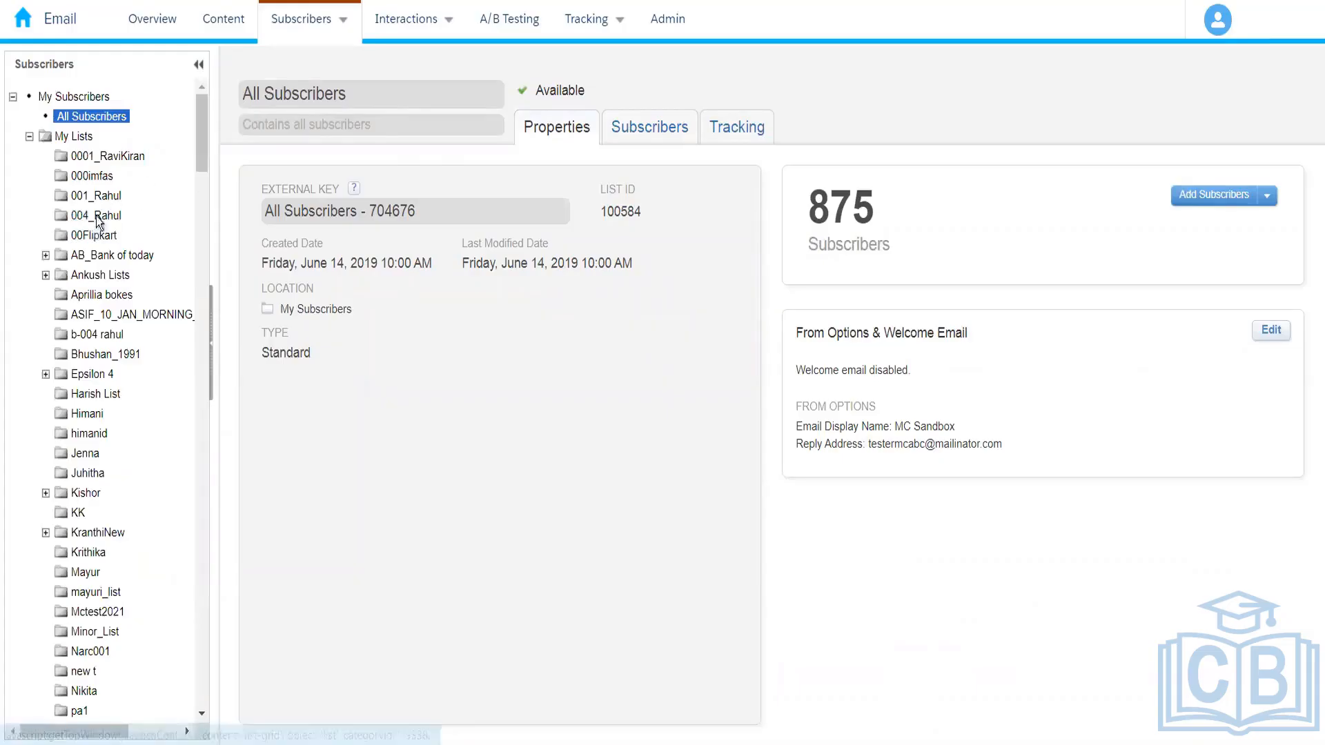
pyautogui.click(100, 217)
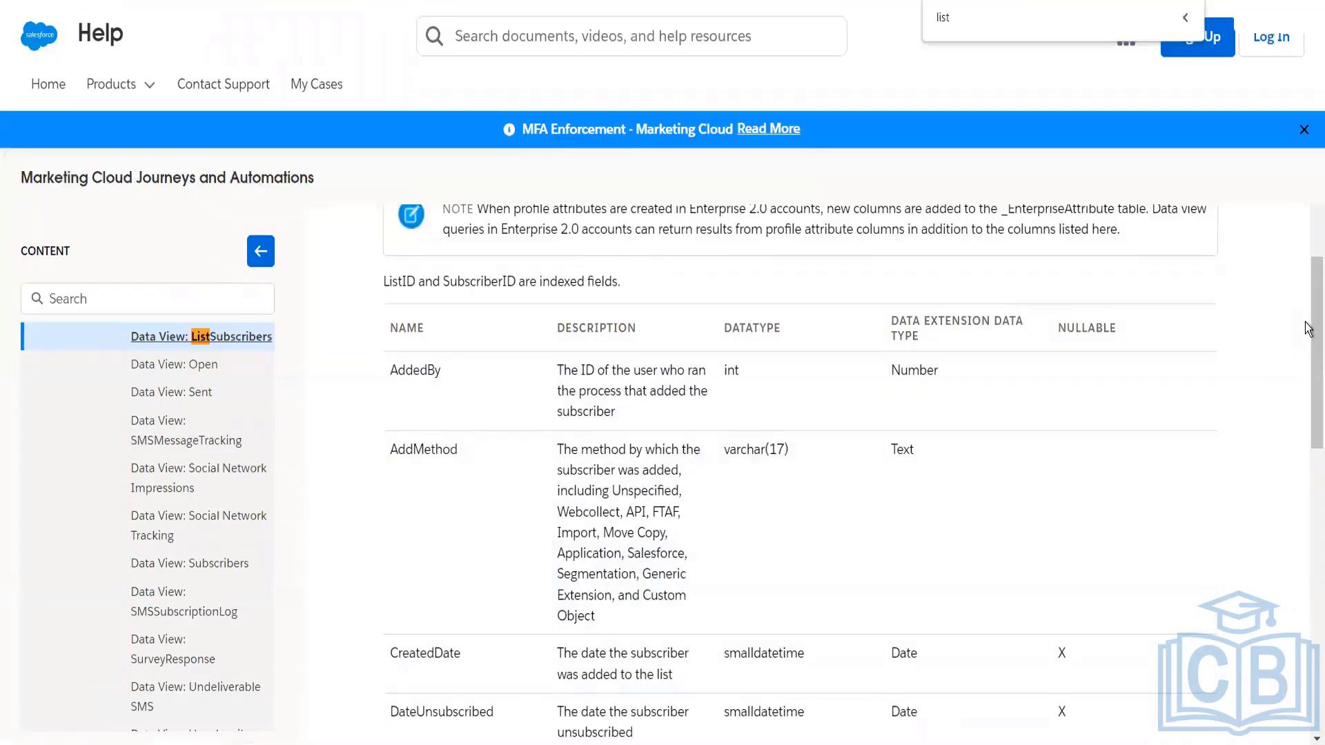
pyautogui.scroll(-2, 1308, 427)
pyautogui.scroll(-6, 1307, 428)
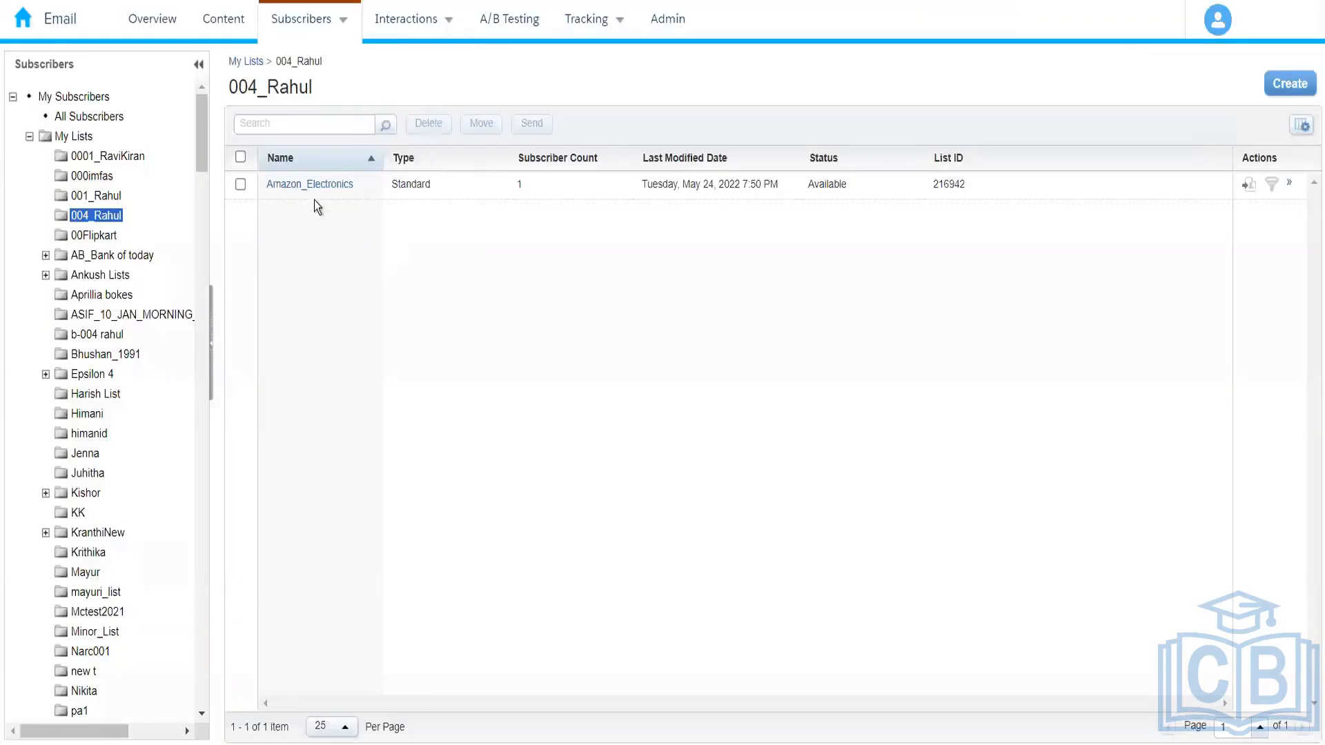
pyautogui.click(316, 195)
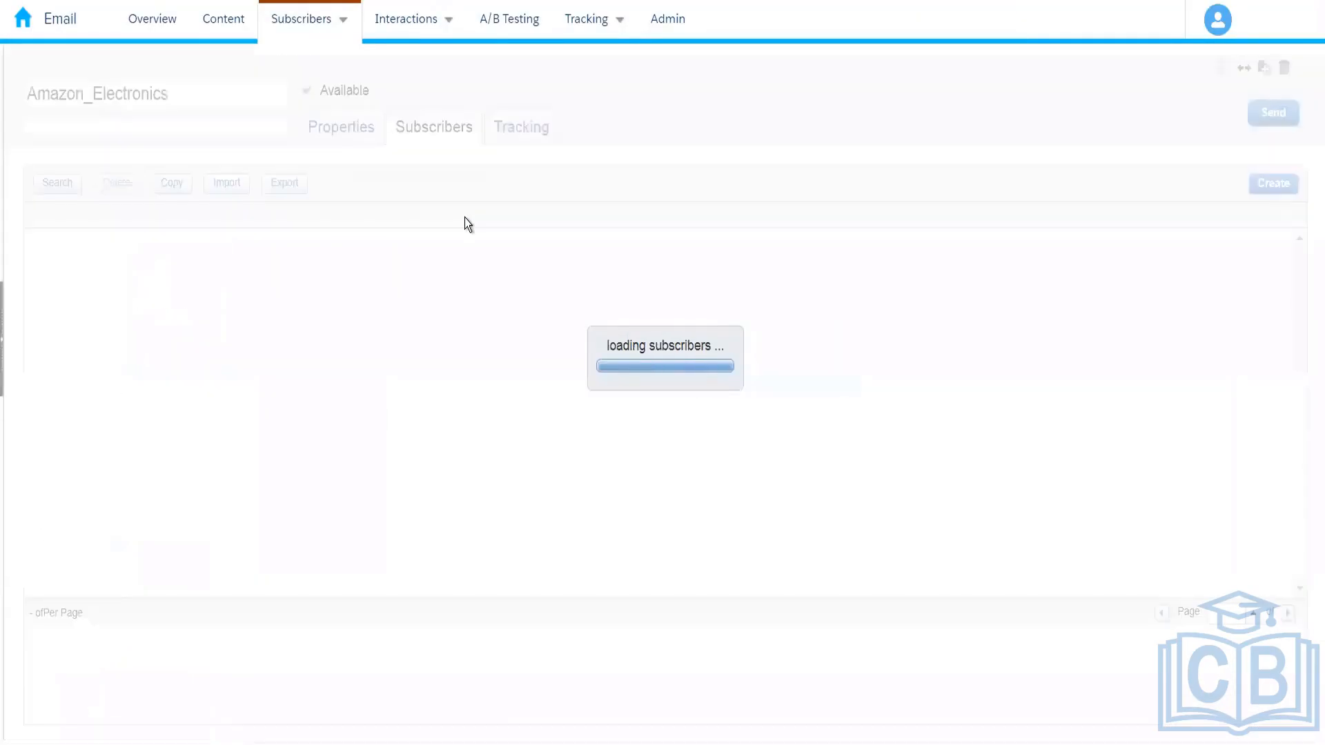
pyautogui.click(343, 130)
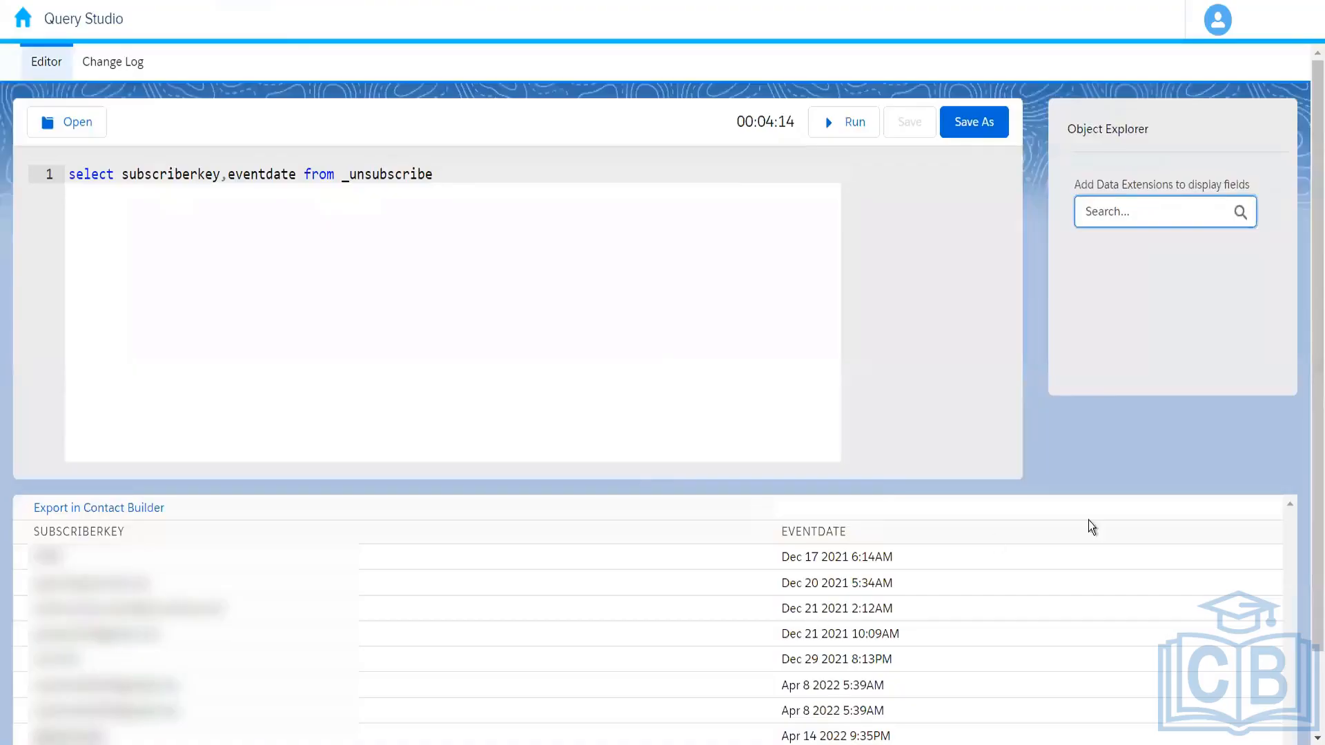
# Step: Review the subscriberkey and eventdate results of the _unsubscribe query in Query Studio
pyautogui.moveTo(1310, 509); pyautogui.dragTo(1307, 594)
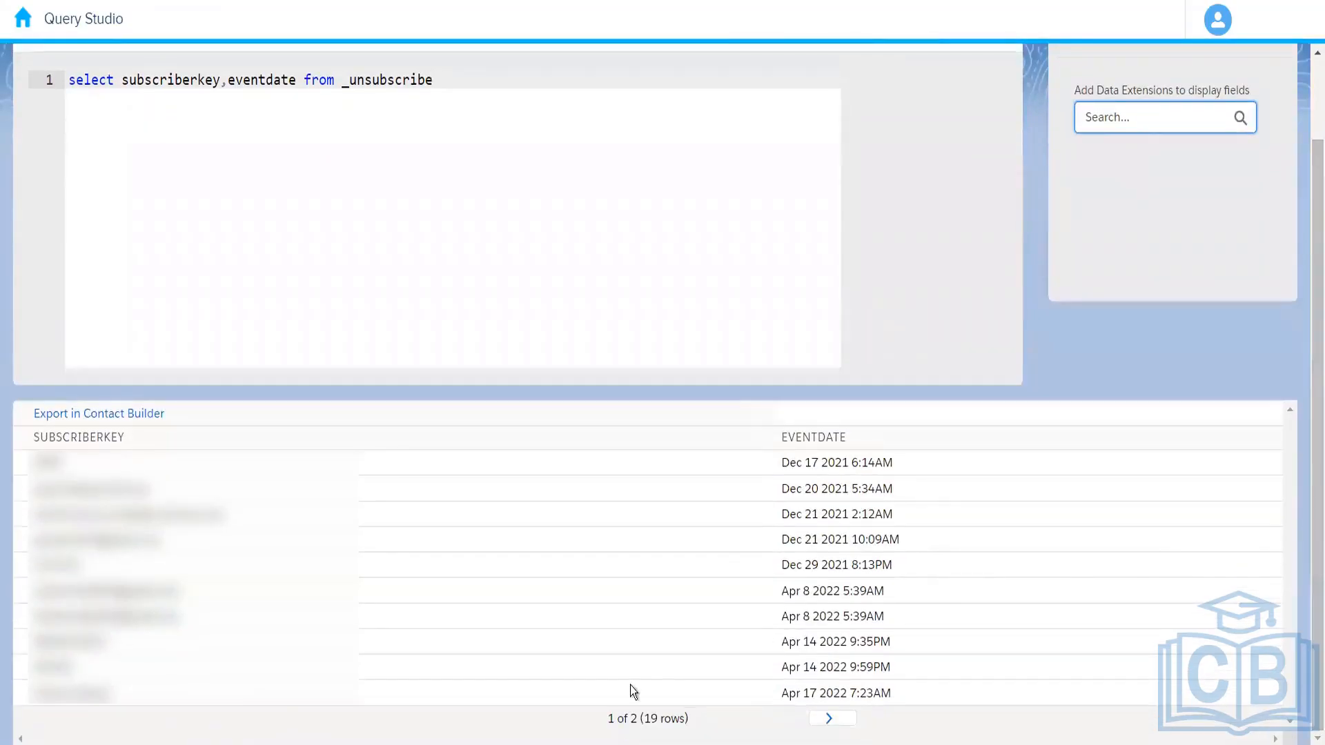